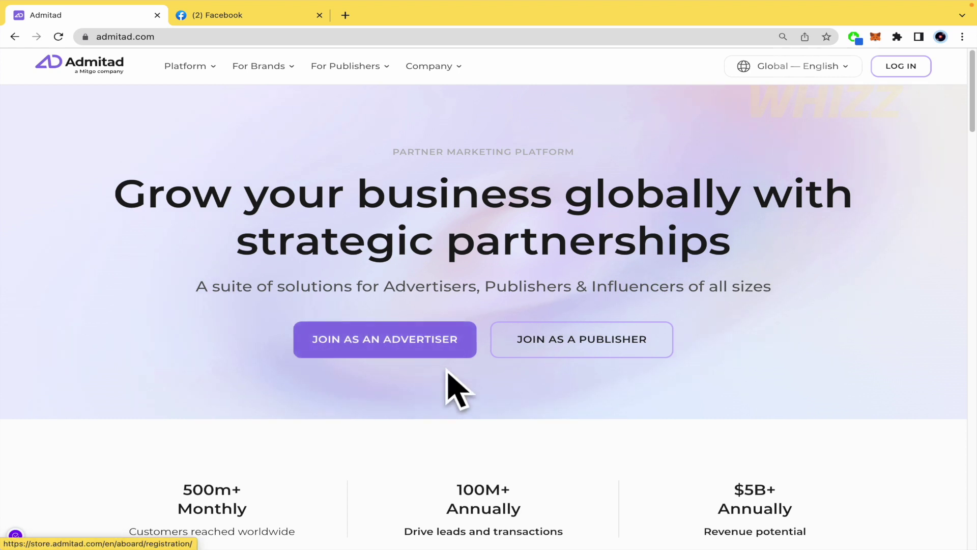
Scroll through the Admitad homepage
scroll(469, 379, "down", 3)
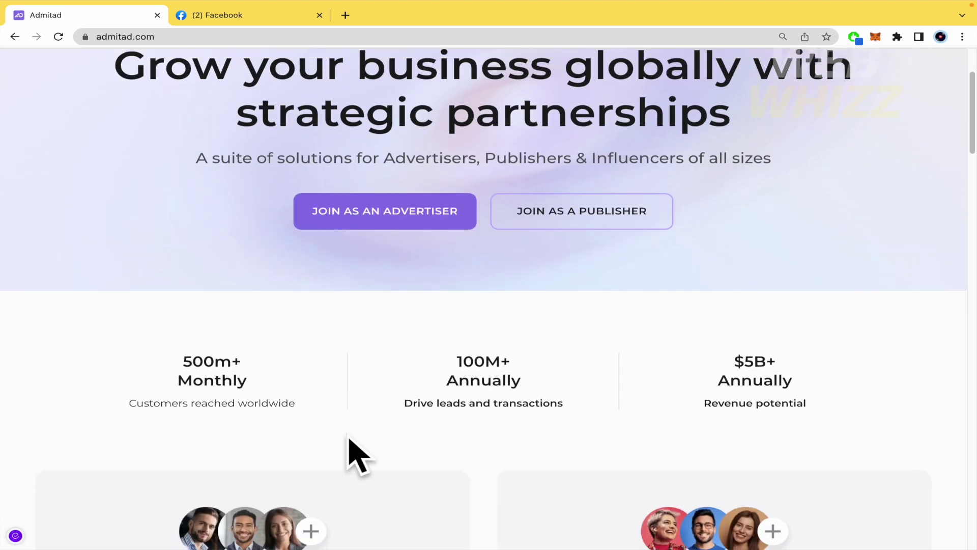
scroll(299, 414, "down", 2)
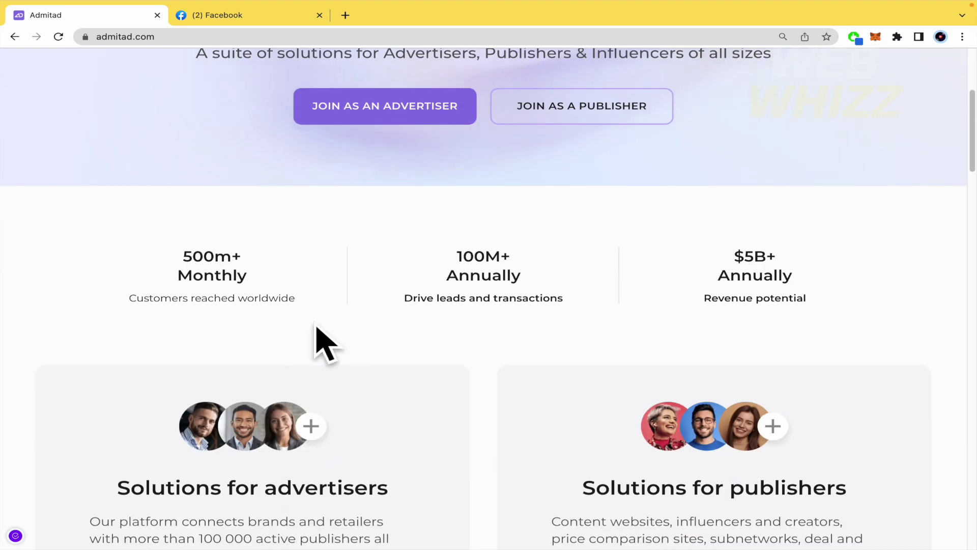
scroll(491, 361, "down", 4)
scroll(493, 391, "down", 4)
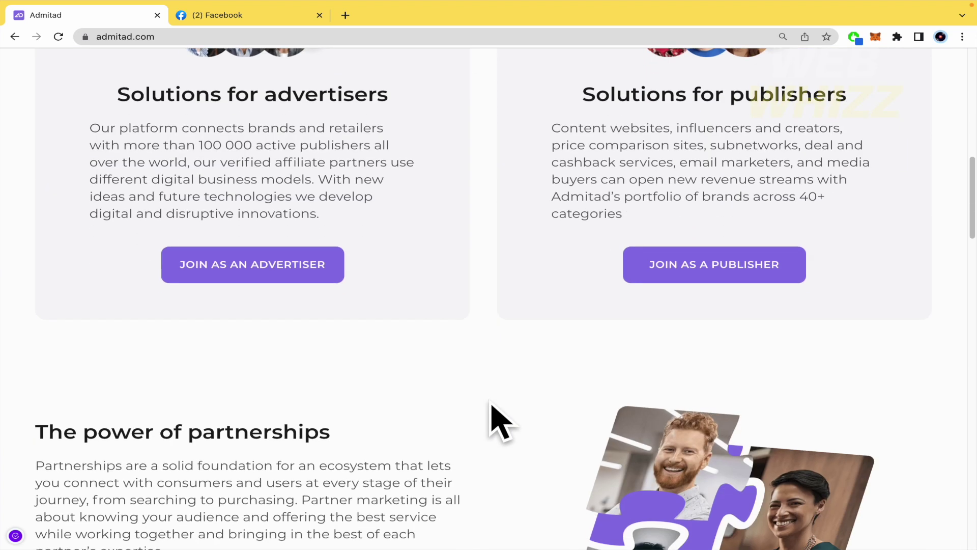
scroll(493, 415, "down", 5)
scroll(491, 407, "down", 4)
scroll(497, 420, "down", 4)
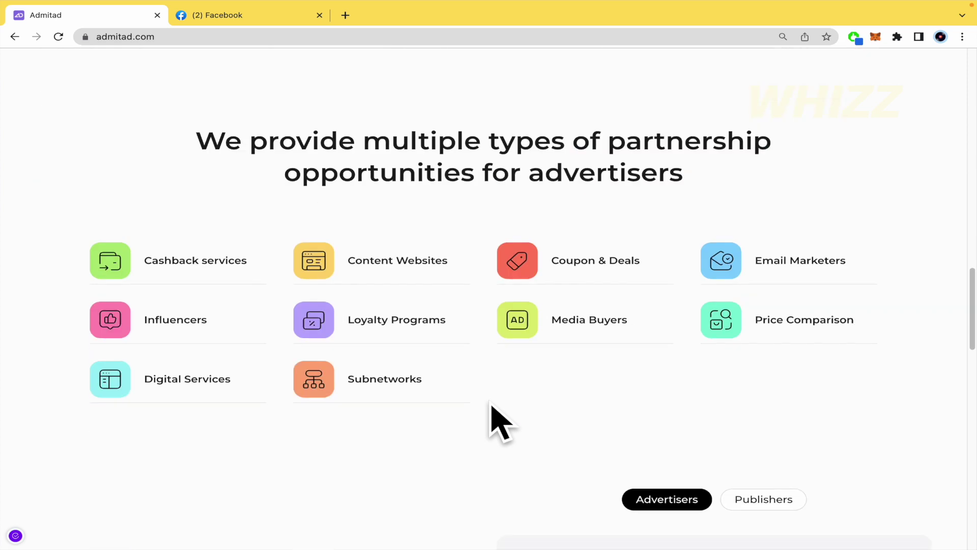
scroll(501, 437, "down", 2)
scroll(498, 428, "up", 2)
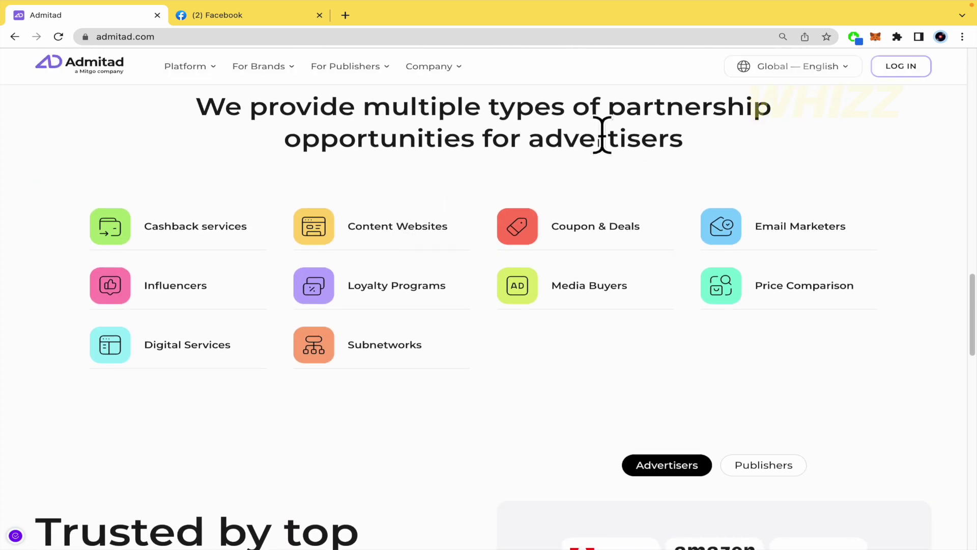
scroll(504, 198, "down", 2)
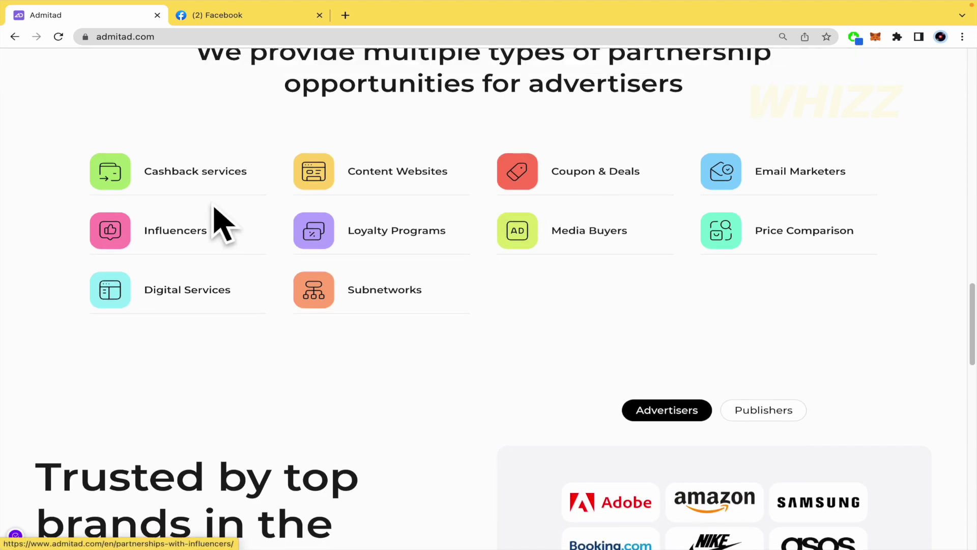
scroll(387, 407, "down", 4)
scroll(385, 402, "down", 1)
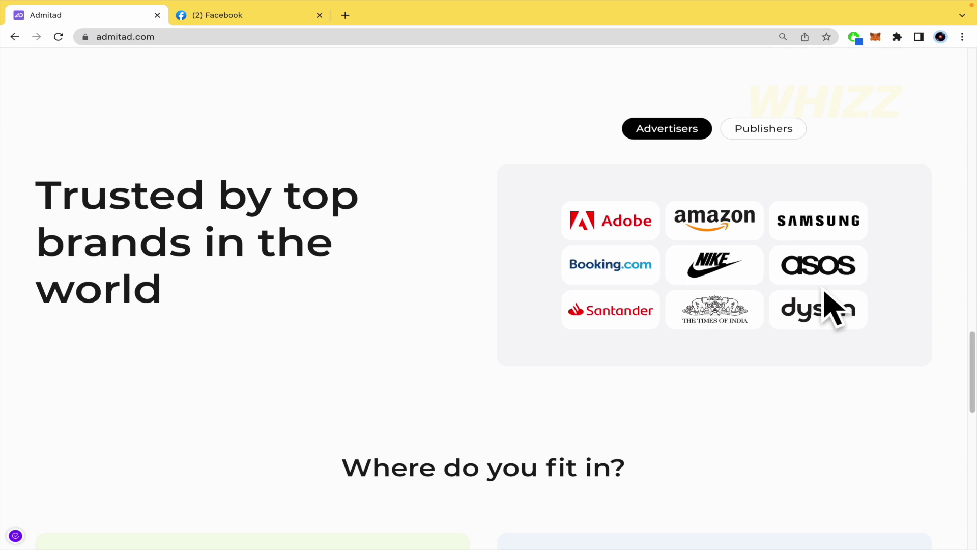
scroll(482, 364, "down", 6)
scroll(482, 362, "down", 6)
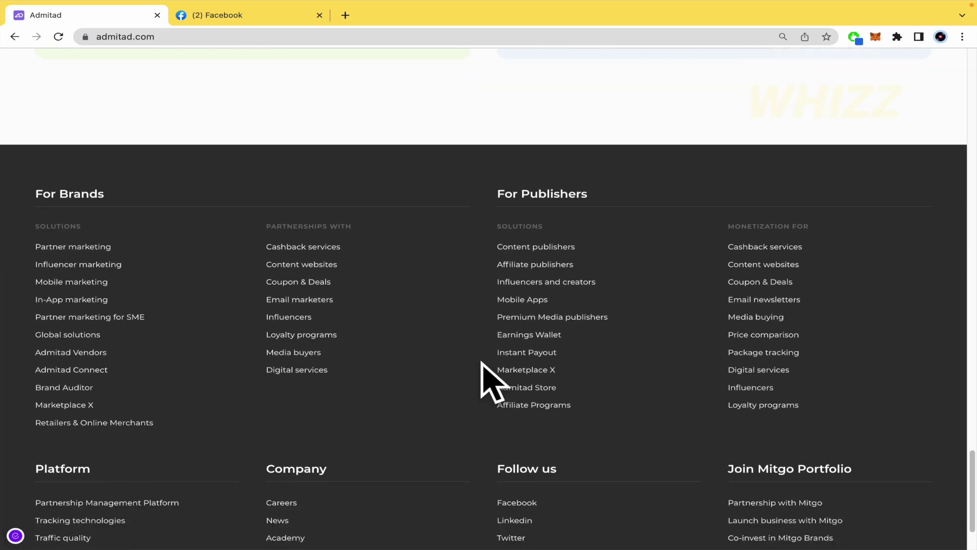
scroll(489, 380, "down", 2)
scroll(488, 379, "up", 15)
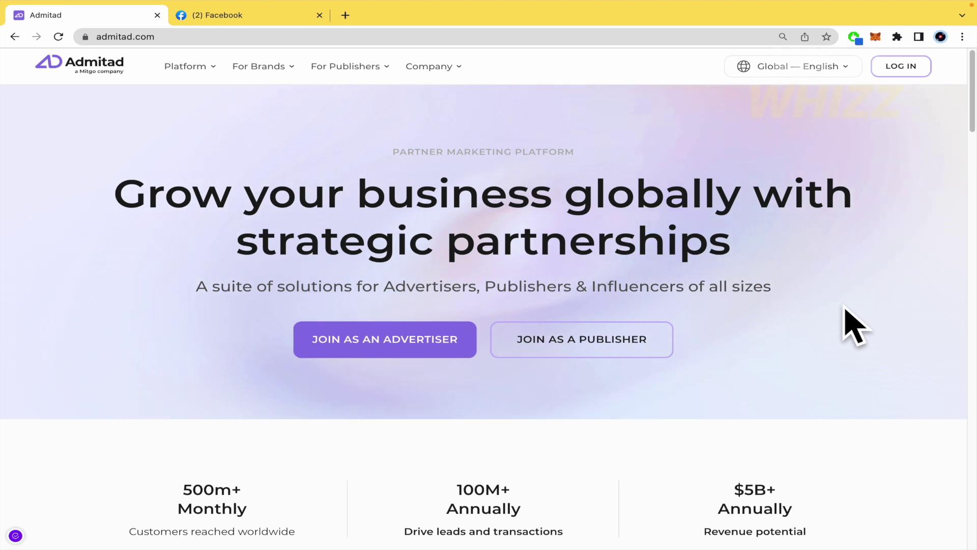
Open the publisher dashboard, log out, dismiss the ad space notice, and choose joining as publisher
left_click(608, 339)
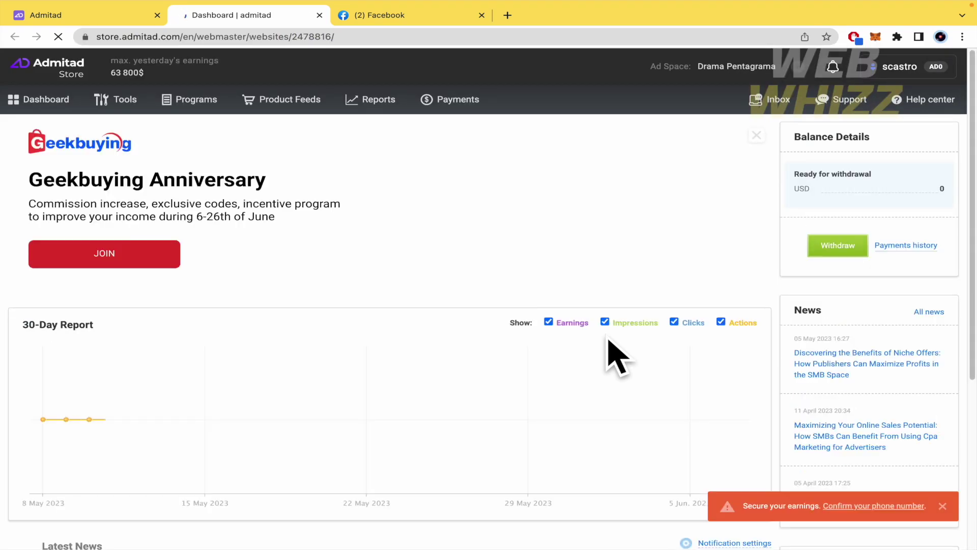
mouse_move(901, 66)
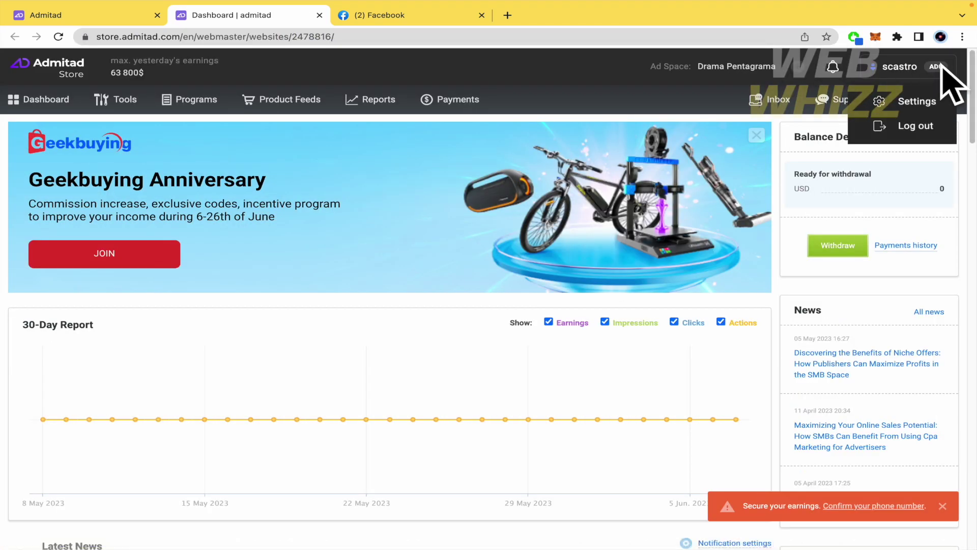
left_click(915, 132)
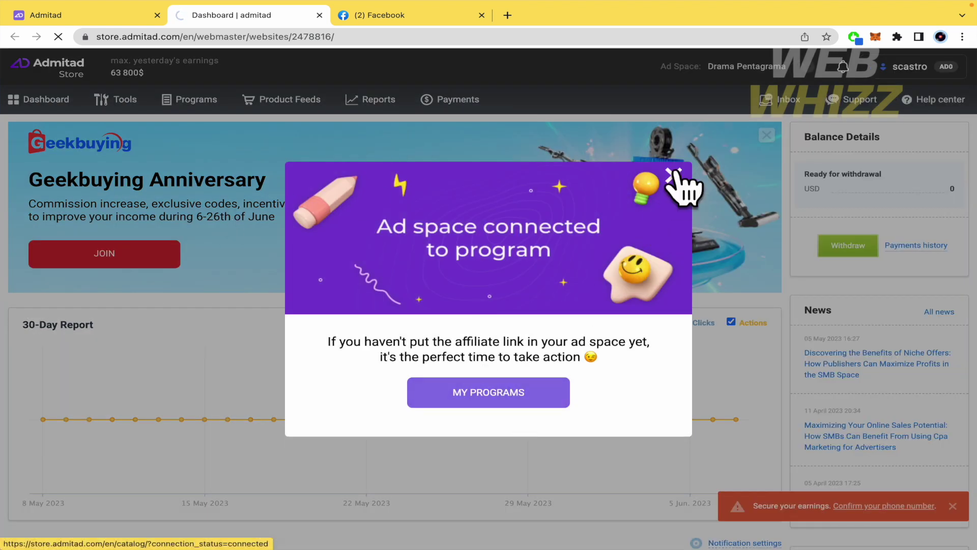
left_click(675, 174)
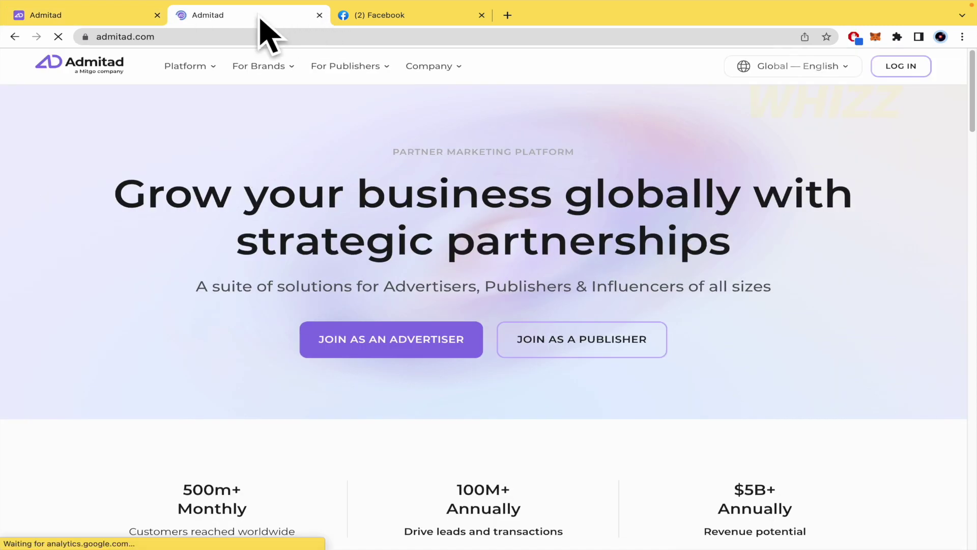
left_click(576, 337)
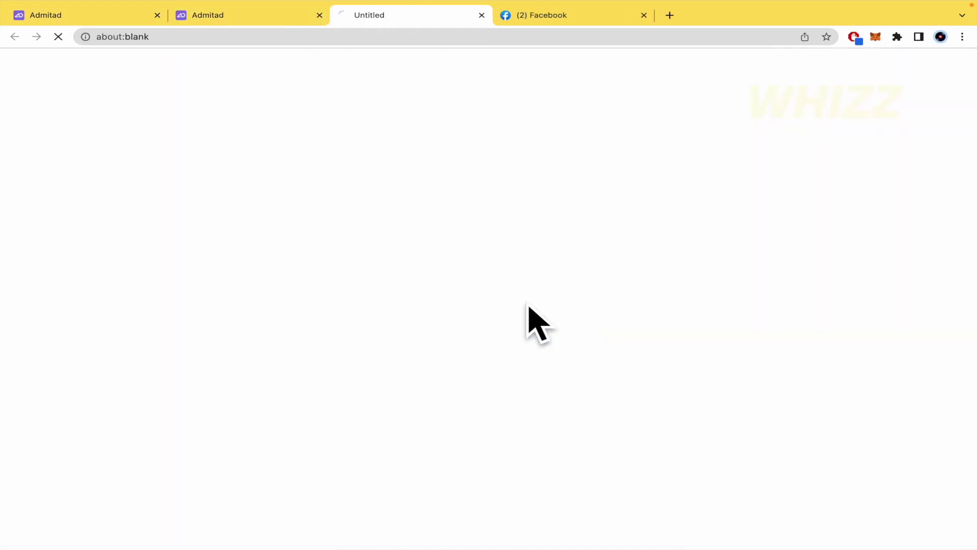
Close the duplicate Admitad tab, glance at Facebook, and return to the Mitgo ID sign-up form
left_click(157, 15)
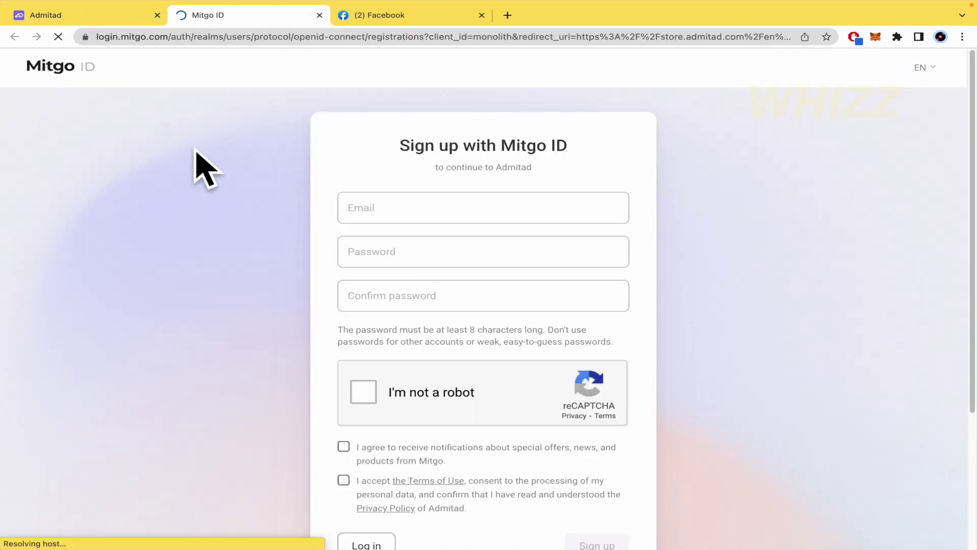
left_click(394, 14)
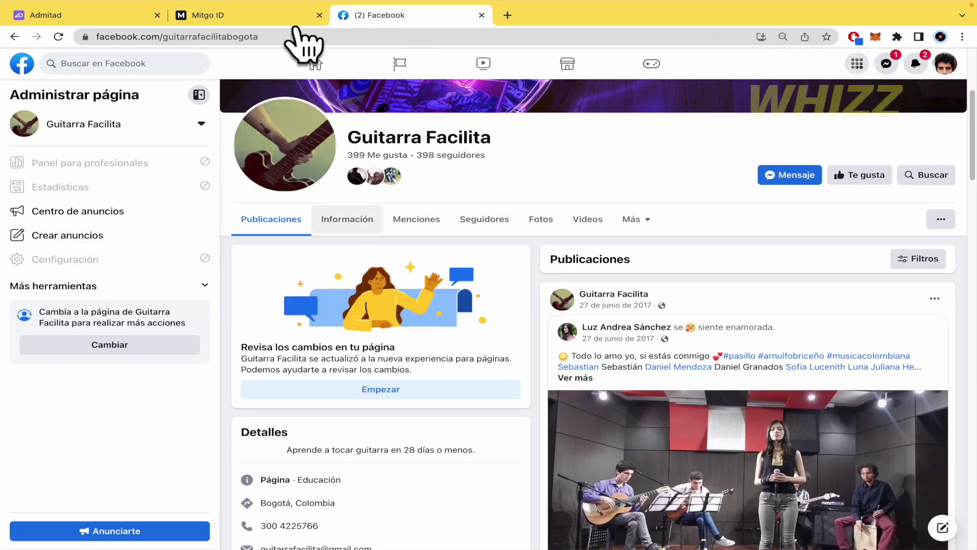
left_click(265, 31)
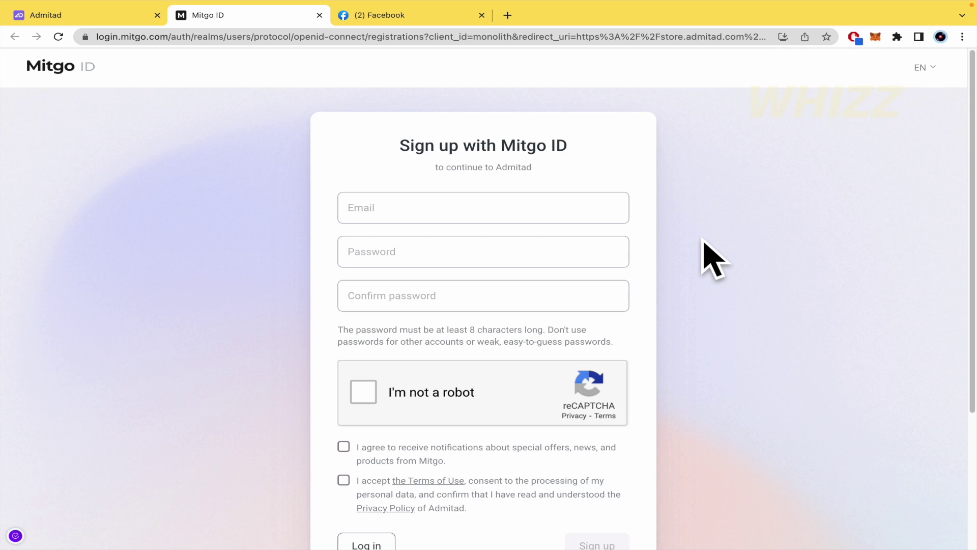
scroll(705, 305, "down", 2)
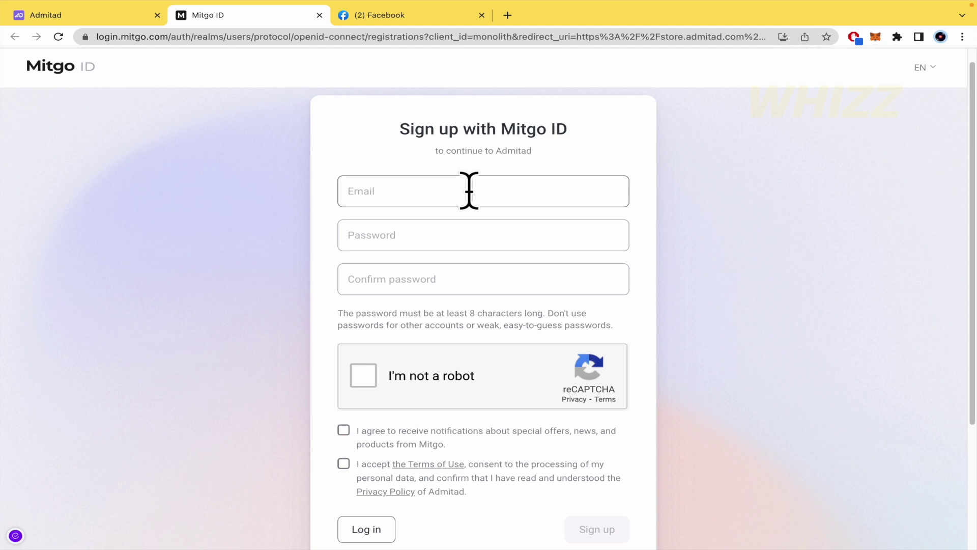
scroll(490, 277, "down", 3)
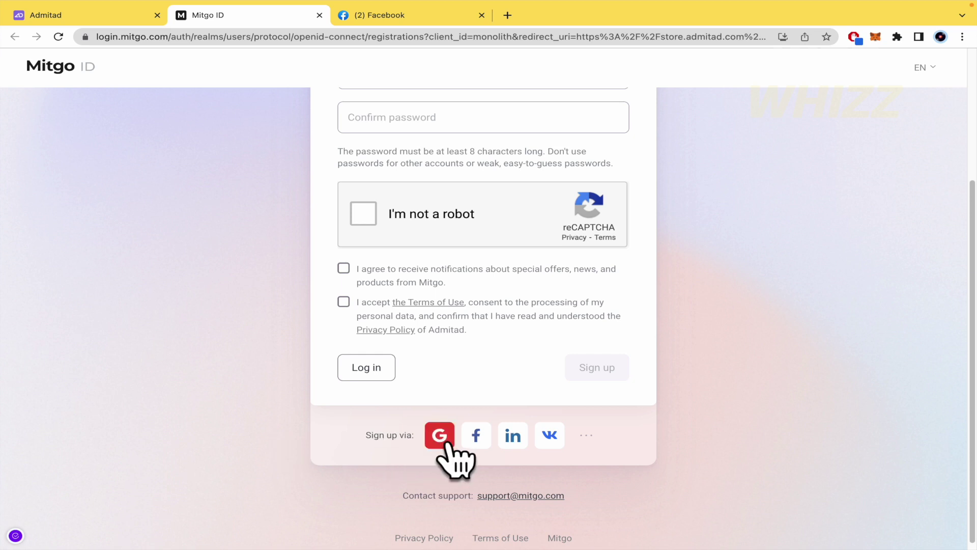
left_click(586, 436)
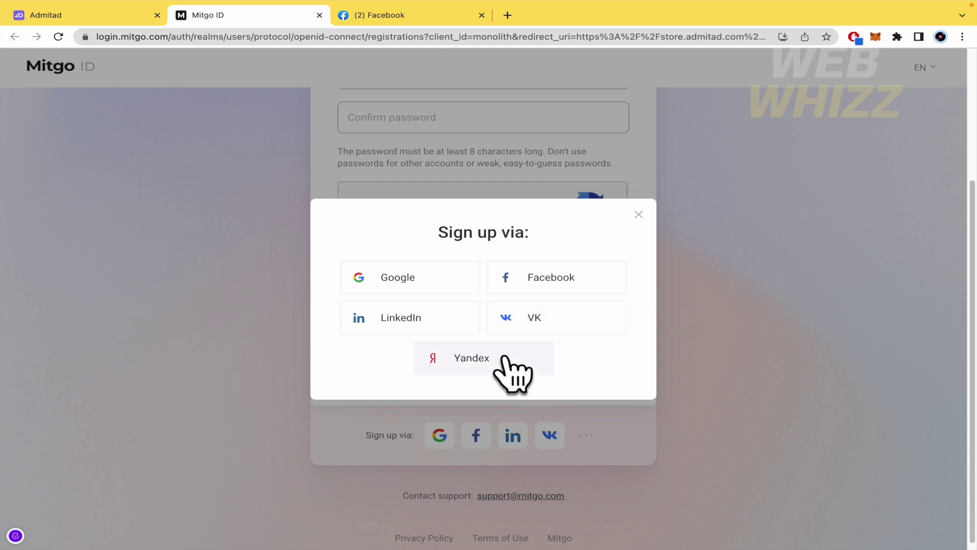
left_click(638, 214)
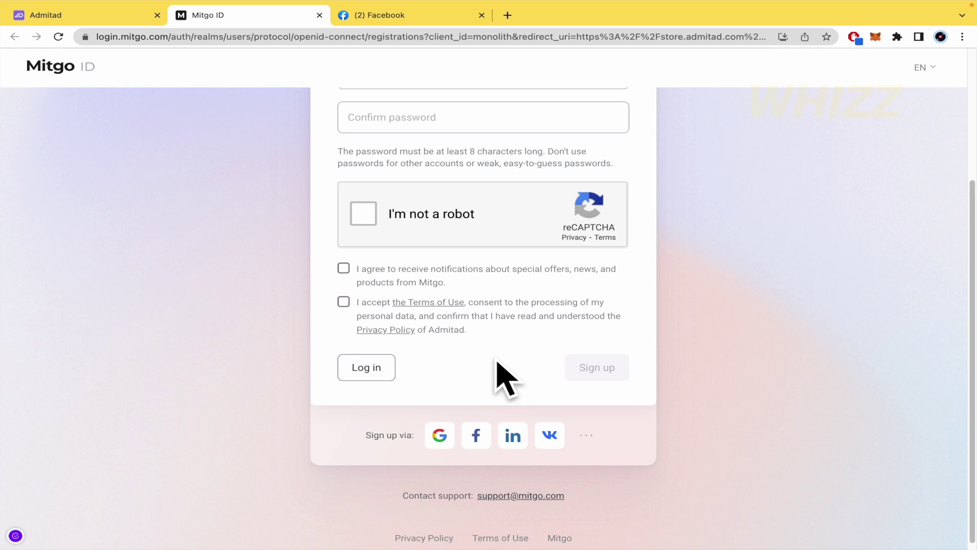
scroll(501, 376, "up", 1)
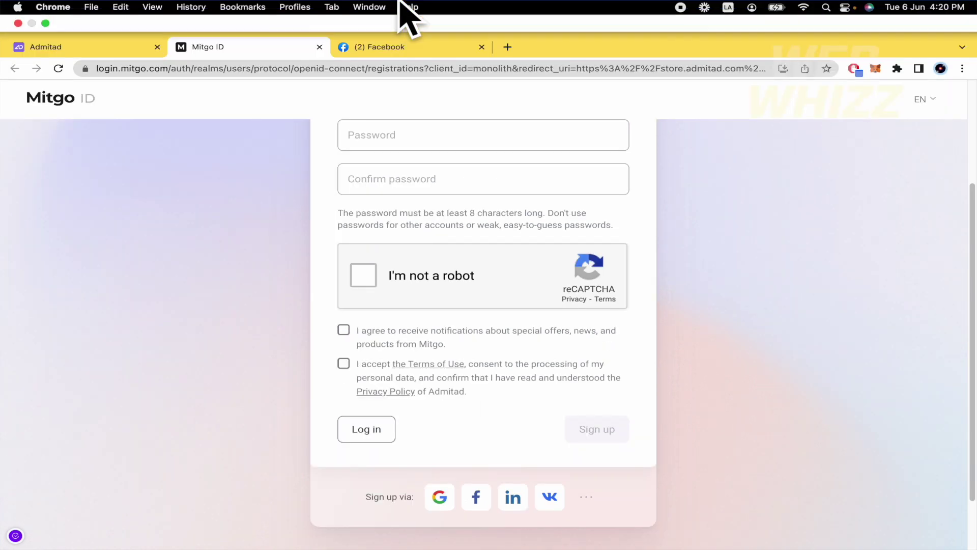
Try Google sign-up with the second account, tick both consent boxes, then abandon and close the tab
left_click(440, 465)
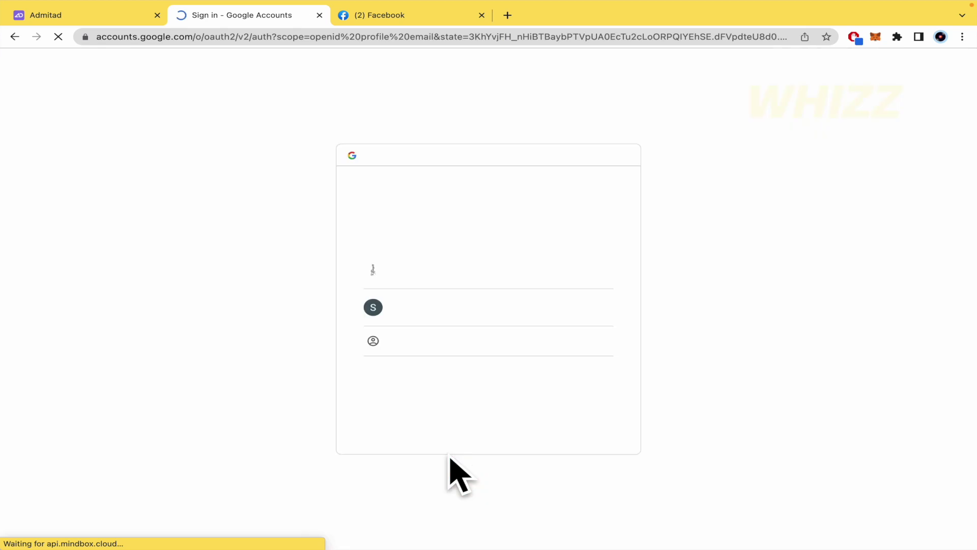
left_click(469, 308)
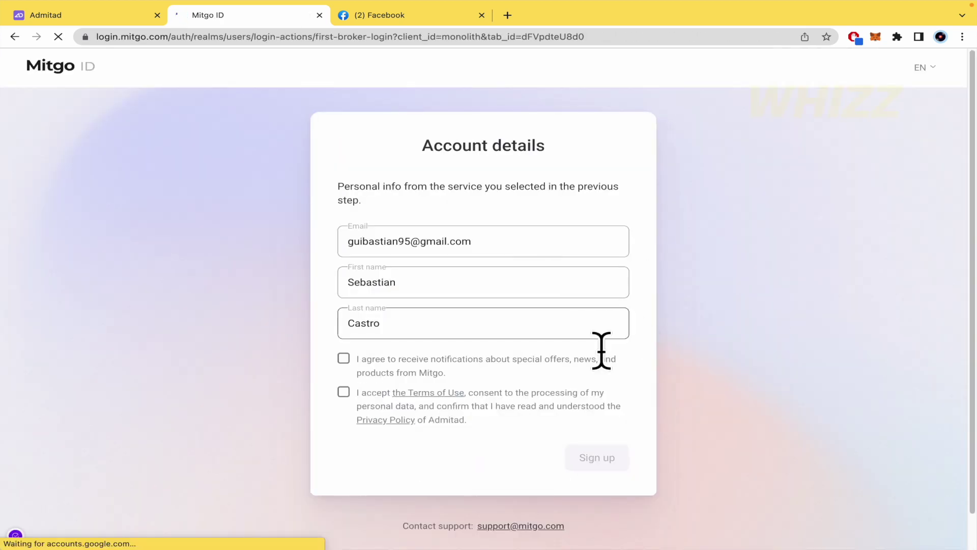
scroll(590, 351, "down", 1)
left_click(343, 321)
left_click(343, 354)
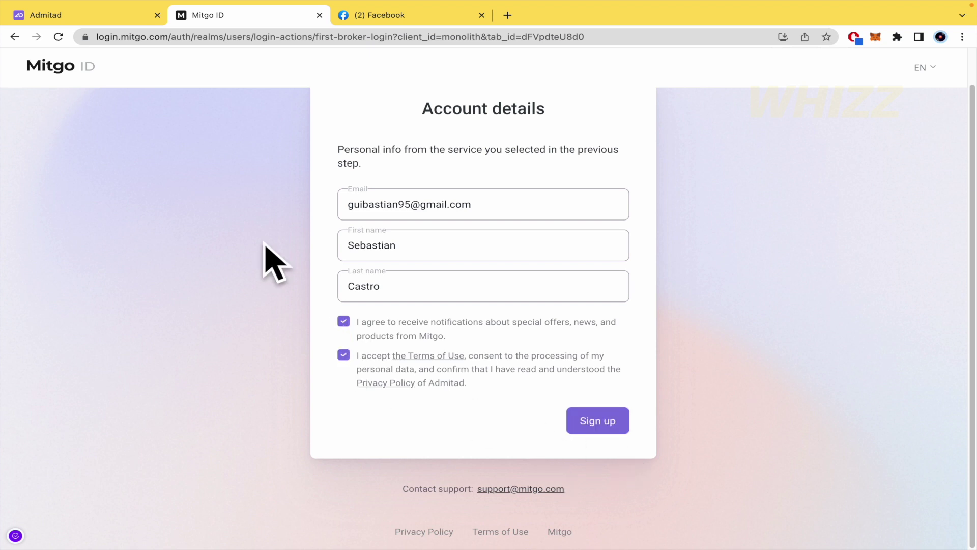
left_click(15, 36)
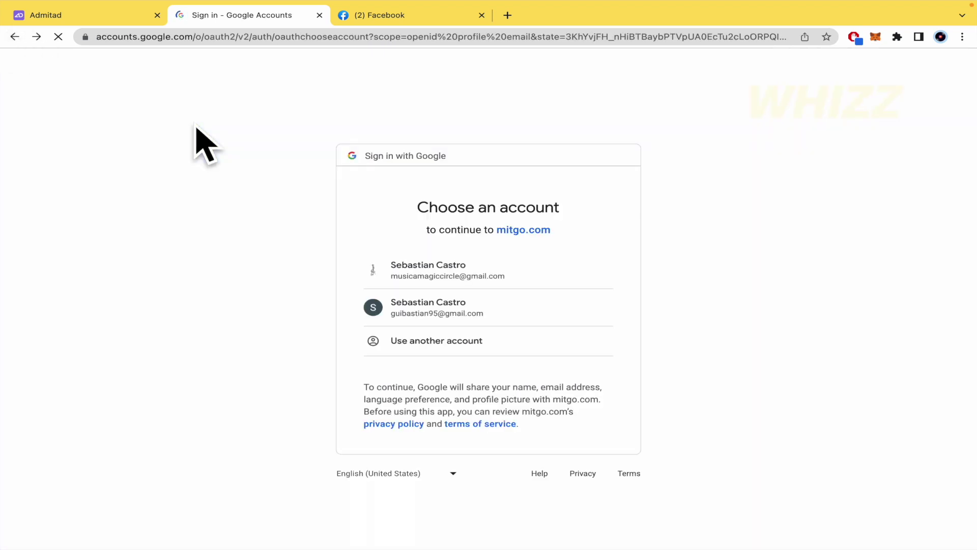
left_click(97, 20)
On the Mitgo ID login page, enter 'test123' as email, then sign in via Google
left_click(319, 15)
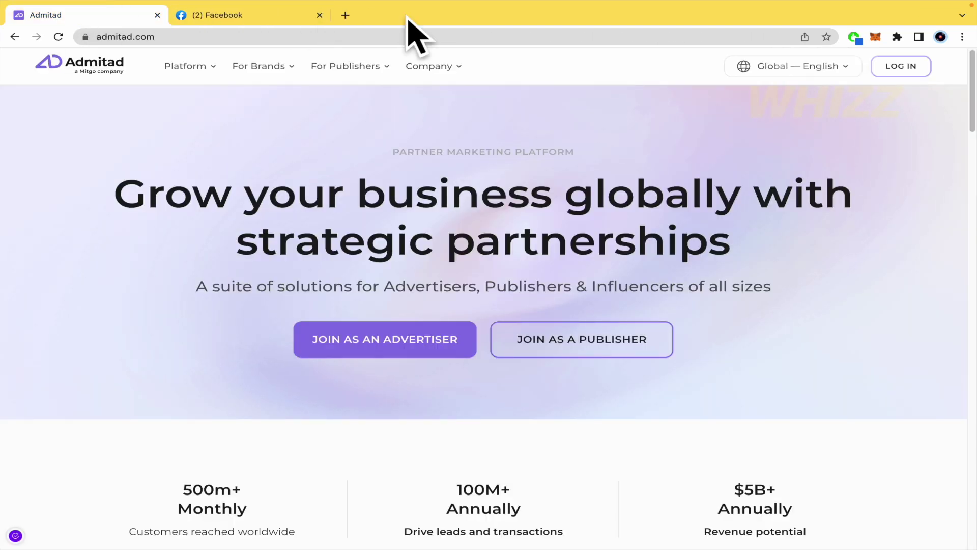
left_click(899, 71)
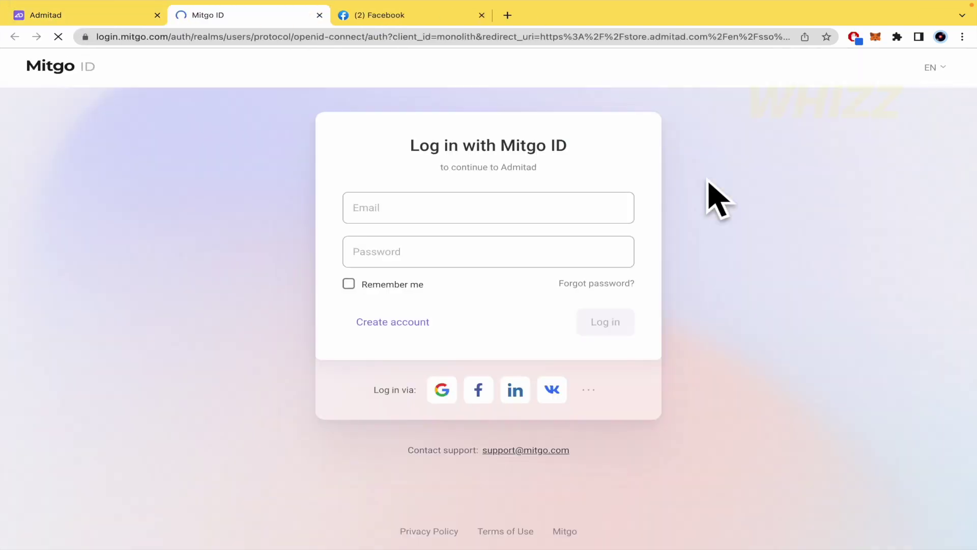
left_click(430, 211)
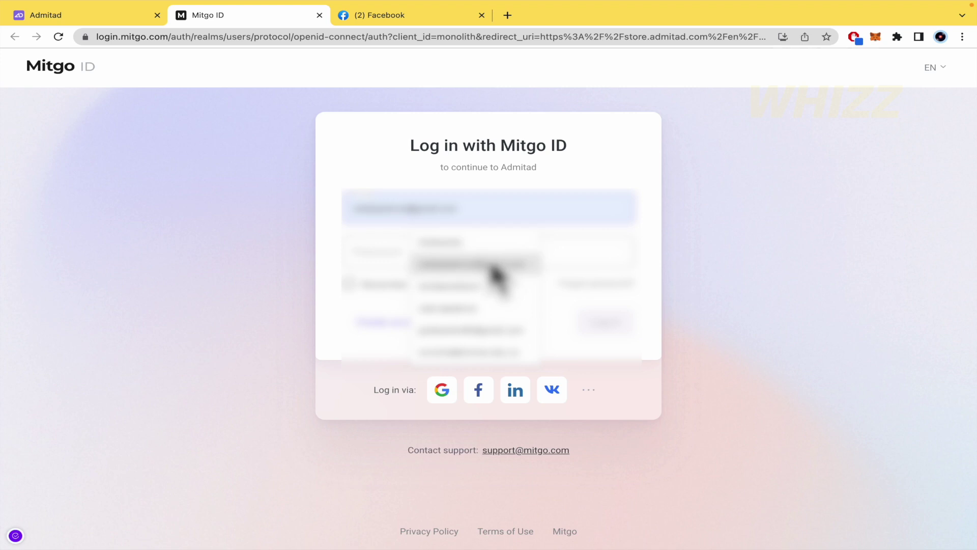
type("test")
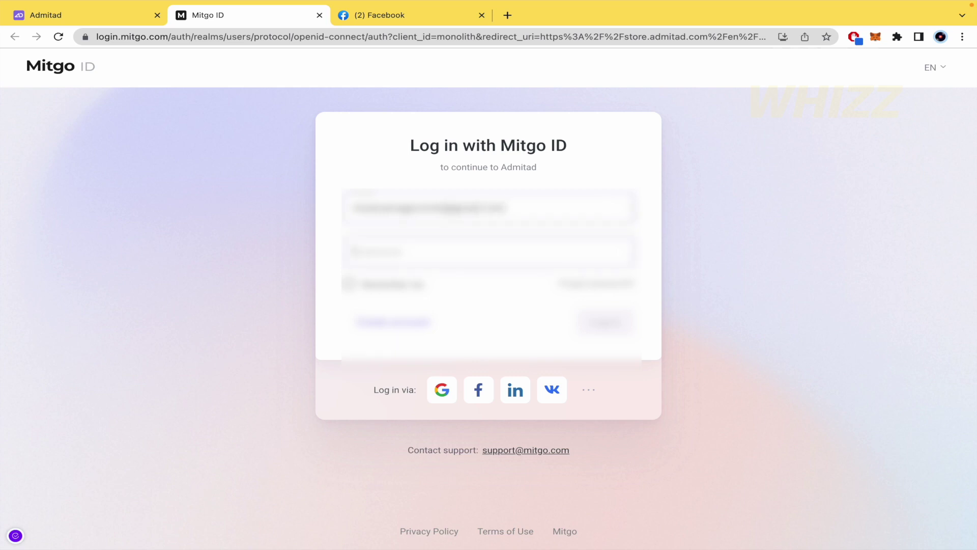
type("123")
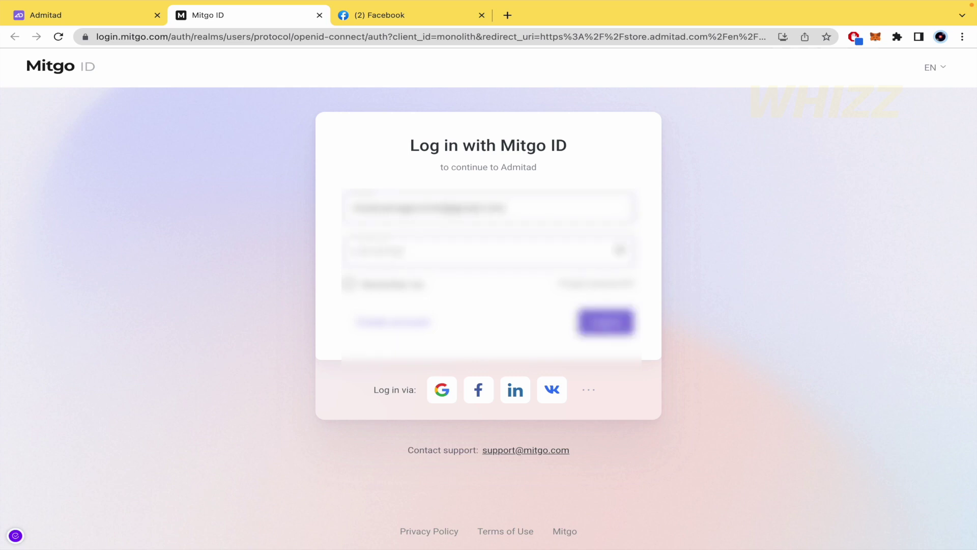
left_click(438, 384)
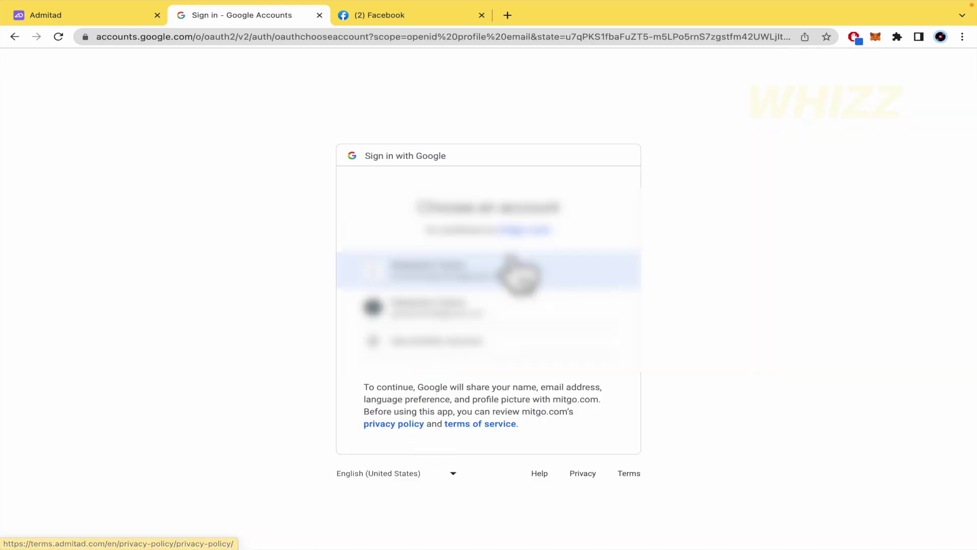
left_click(516, 267)
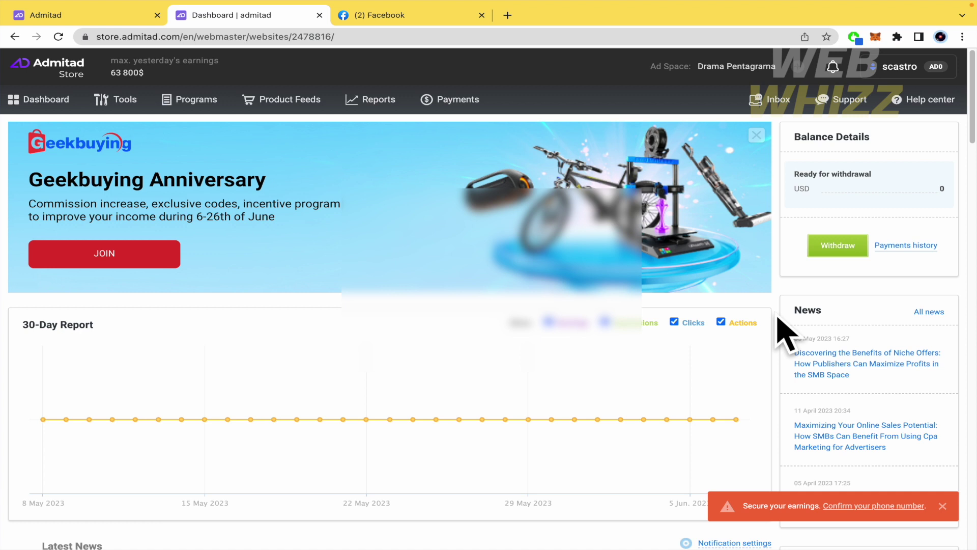
scroll(43, 365, "down", 2)
scroll(43, 365, "down", 1)
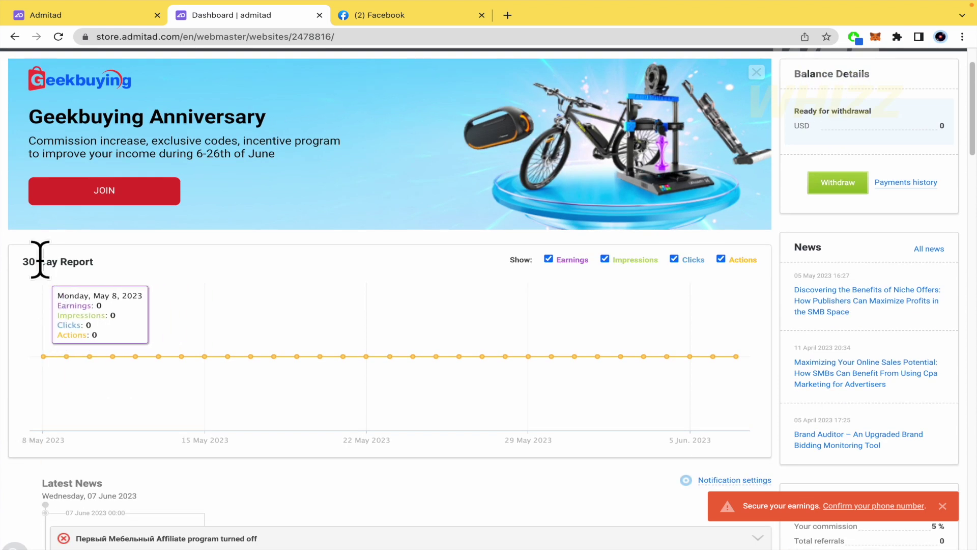
scroll(453, 346, "down", 1)
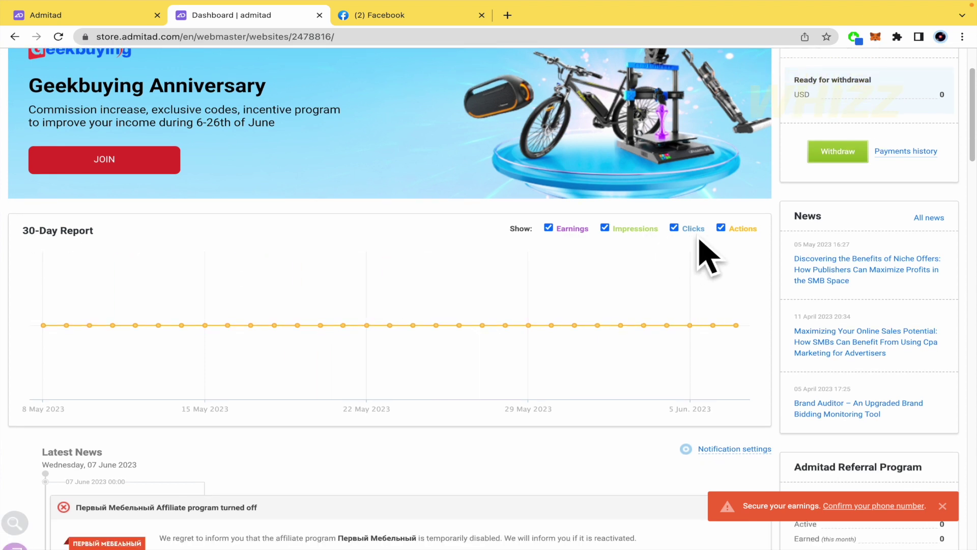
scroll(776, 299, "down", 3)
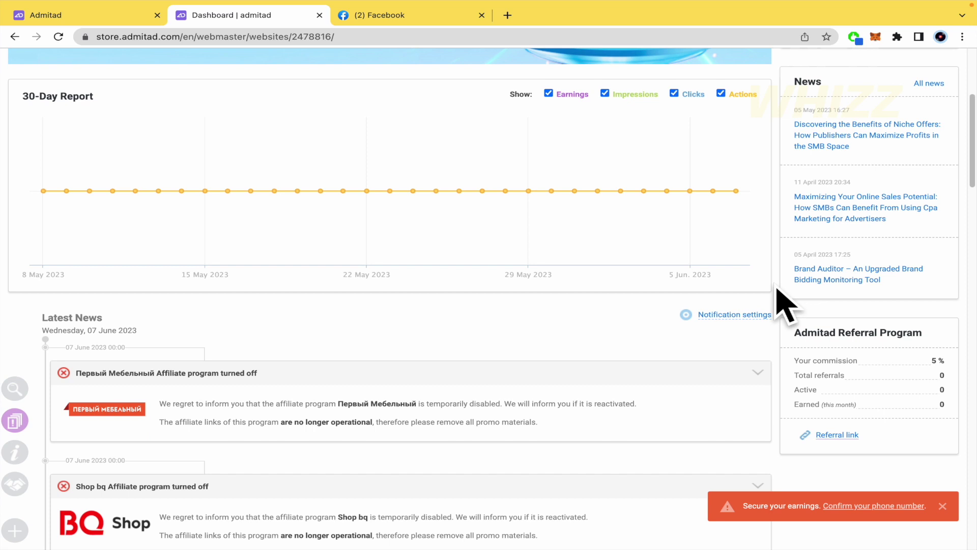
scroll(776, 300, "up", 1)
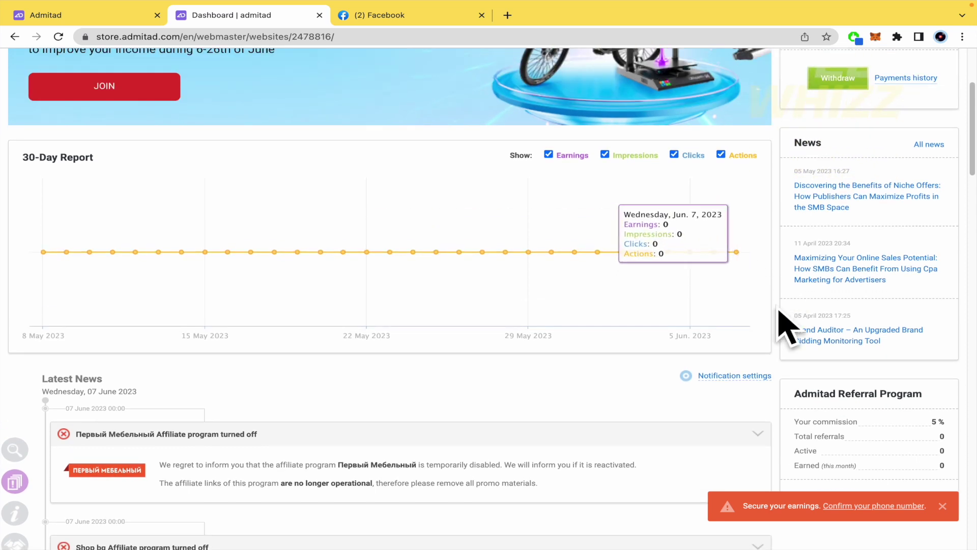
scroll(779, 309, "down", 1)
scroll(778, 308, "down", 2)
scroll(778, 309, "down", 2)
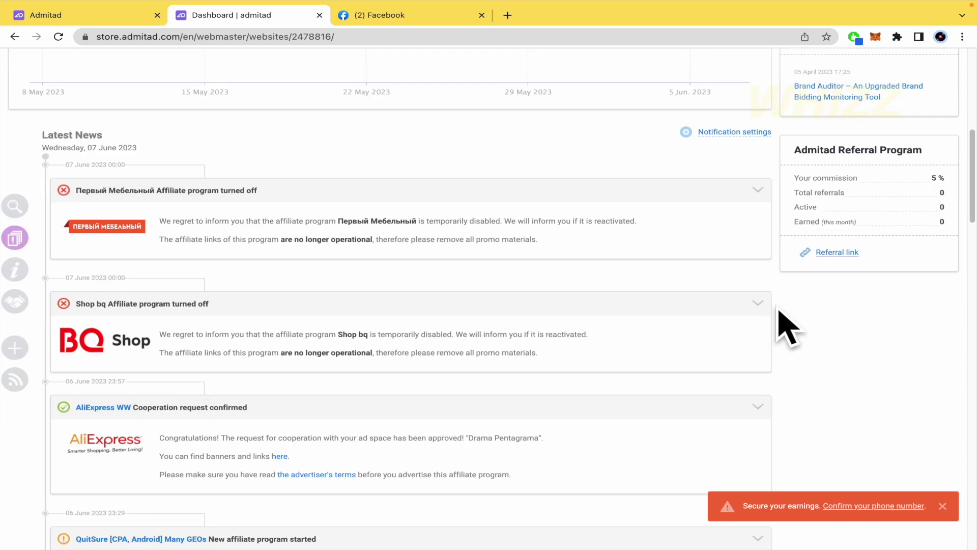
scroll(786, 325, "down", 1)
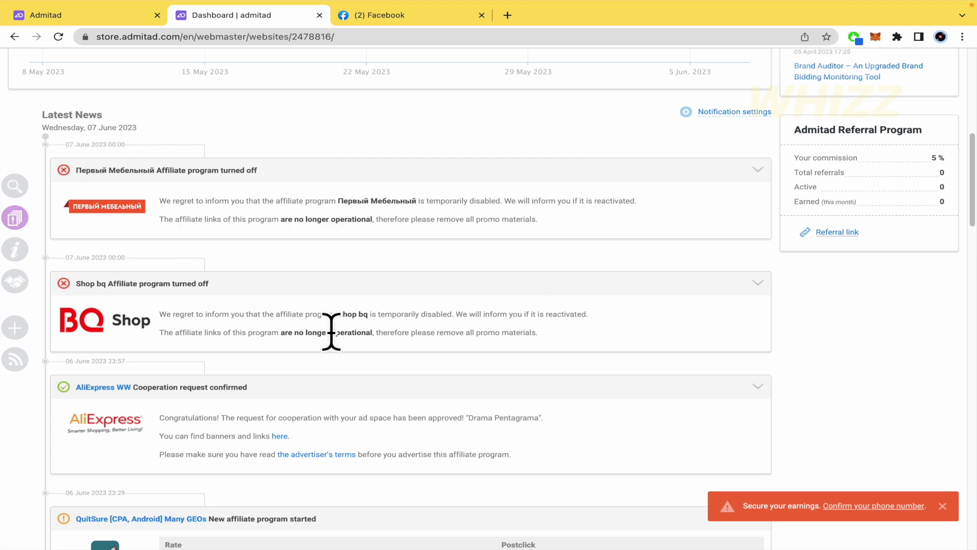
scroll(332, 331, "down", 5)
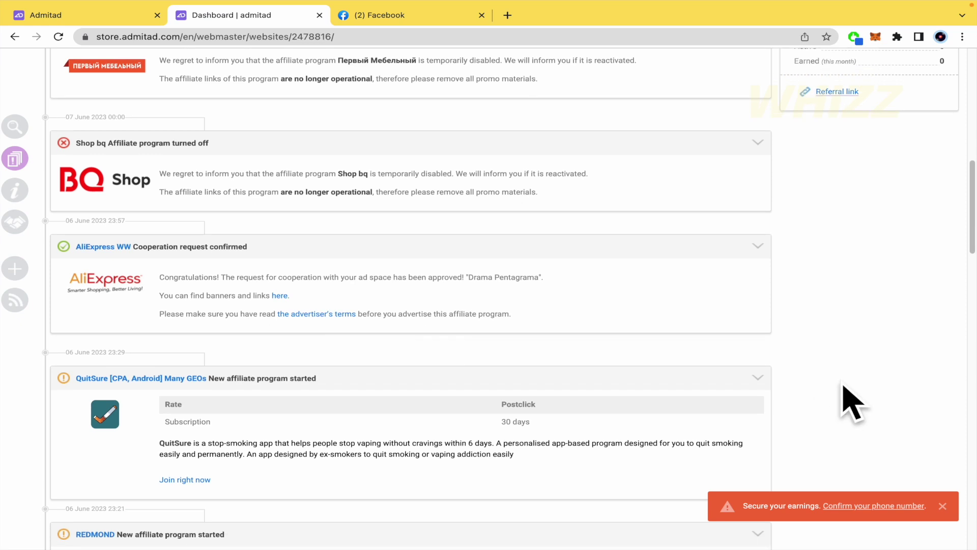
scroll(848, 402, "up", 1)
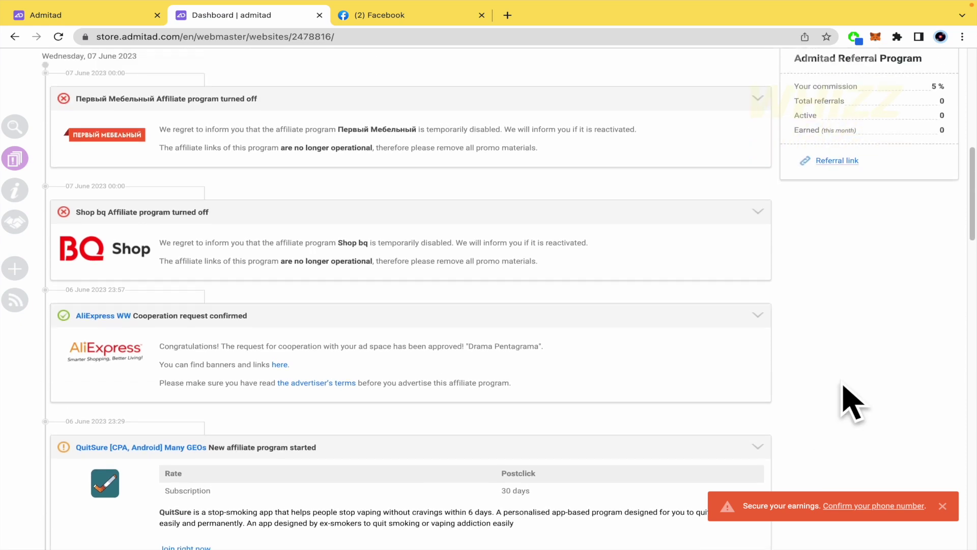
scroll(847, 402, "down", 1)
scroll(847, 402, "down", 3)
scroll(848, 402, "down", 2)
scroll(847, 402, "up", 4)
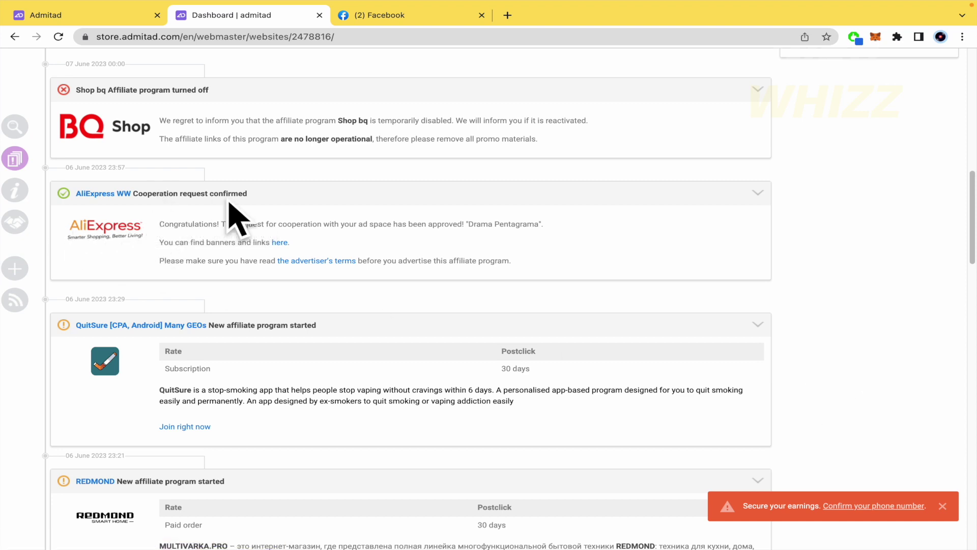
scroll(464, 225, "down", 1)
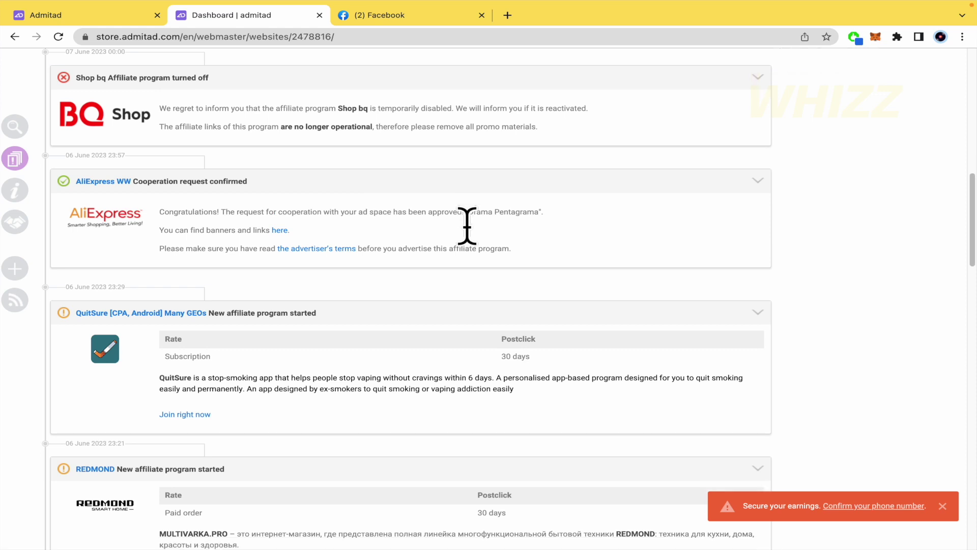
scroll(464, 225, "down", 2)
scroll(853, 326, "down", 5)
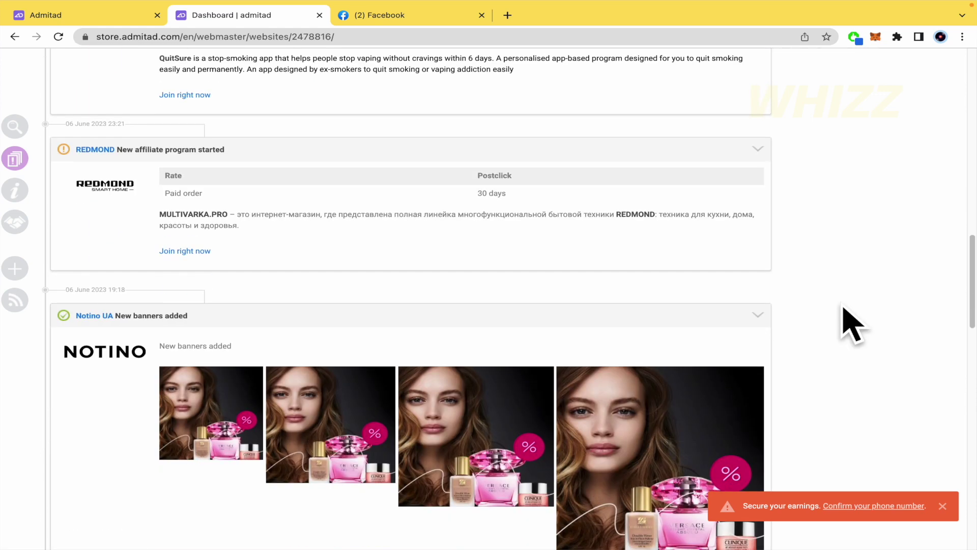
scroll(853, 325, "down", 5)
scroll(854, 326, "down", 3)
scroll(854, 326, "down", 3)
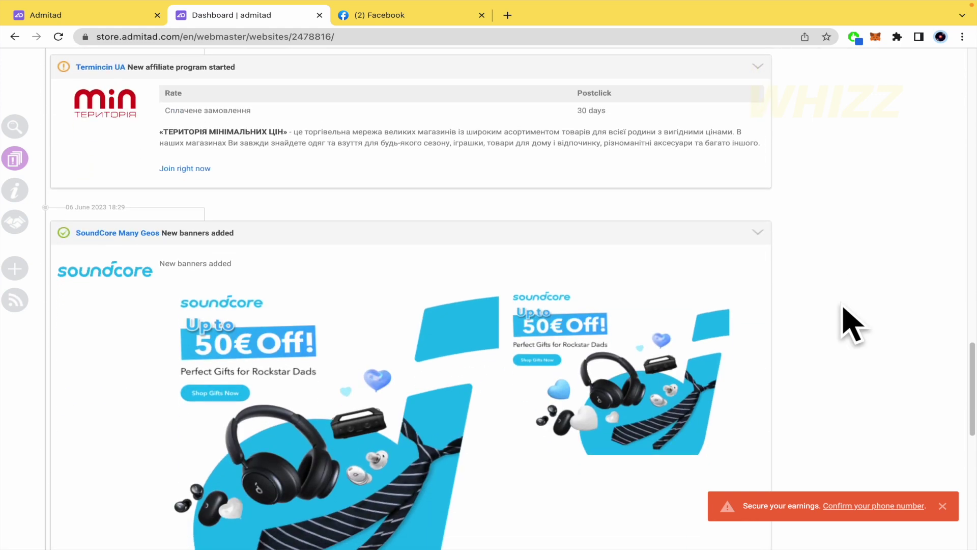
scroll(853, 326, "down", 6)
scroll(853, 326, "down", 5)
scroll(847, 323, "up", 15)
scroll(846, 322, "up", 10)
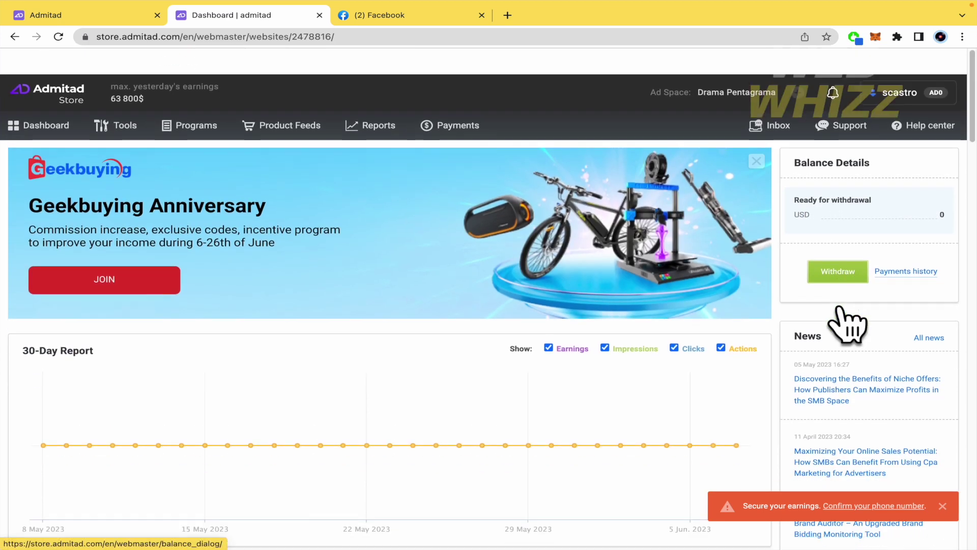
mouse_move(189, 99)
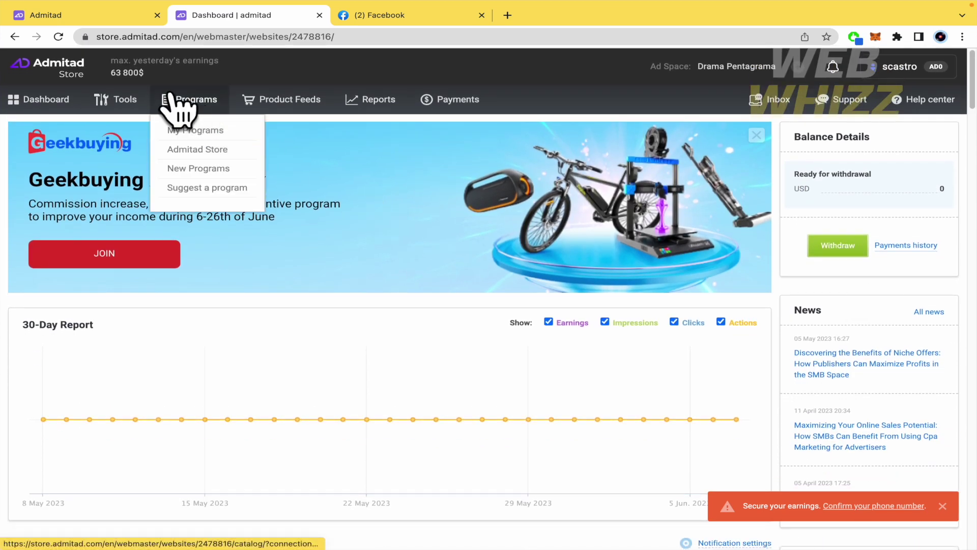
Open the Admitad Store programs catalog, untick the Joined status filter, and dismiss the phone warning
left_click(194, 100)
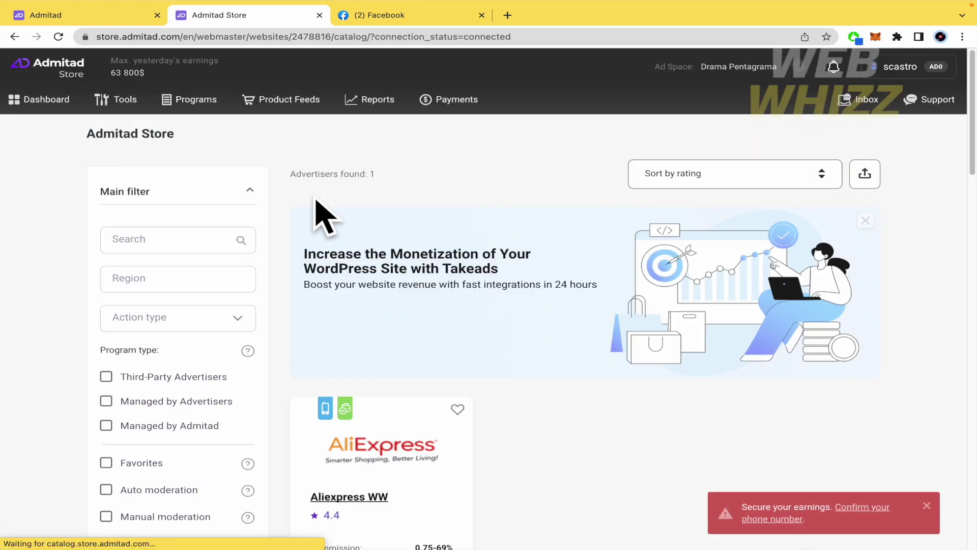
scroll(529, 351, "down", 3)
scroll(550, 392, "down", 5)
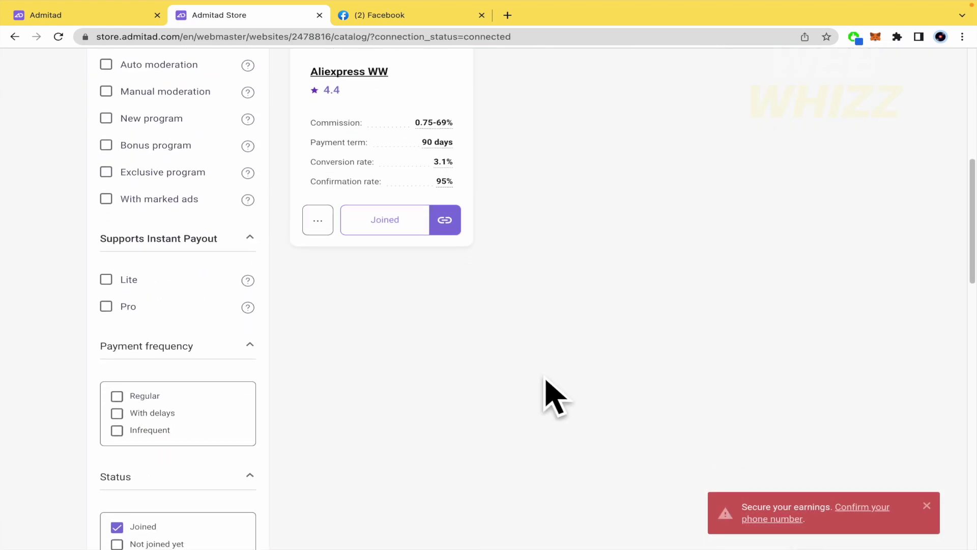
scroll(548, 371, "up", 9)
scroll(547, 367, "down", 10)
scroll(545, 366, "down", 2)
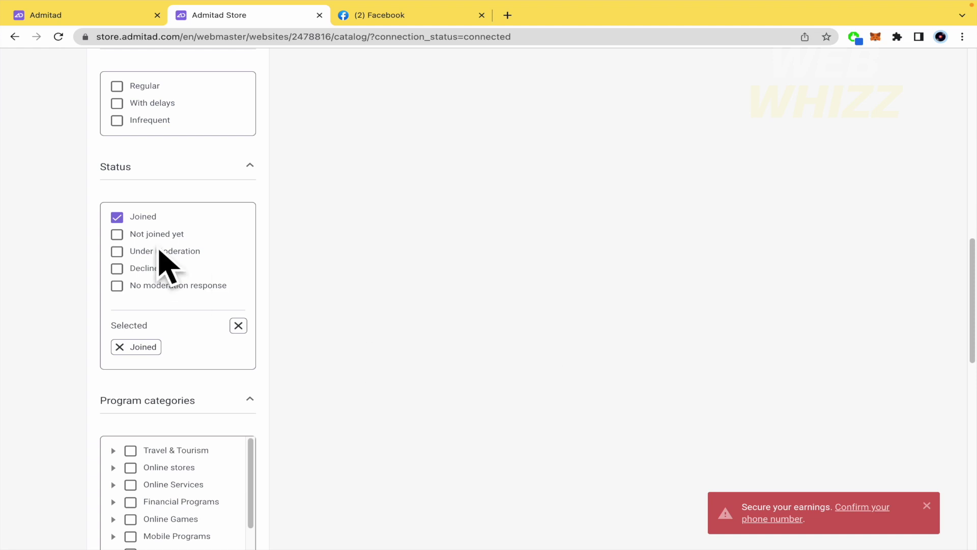
scroll(408, 273, "up", 12)
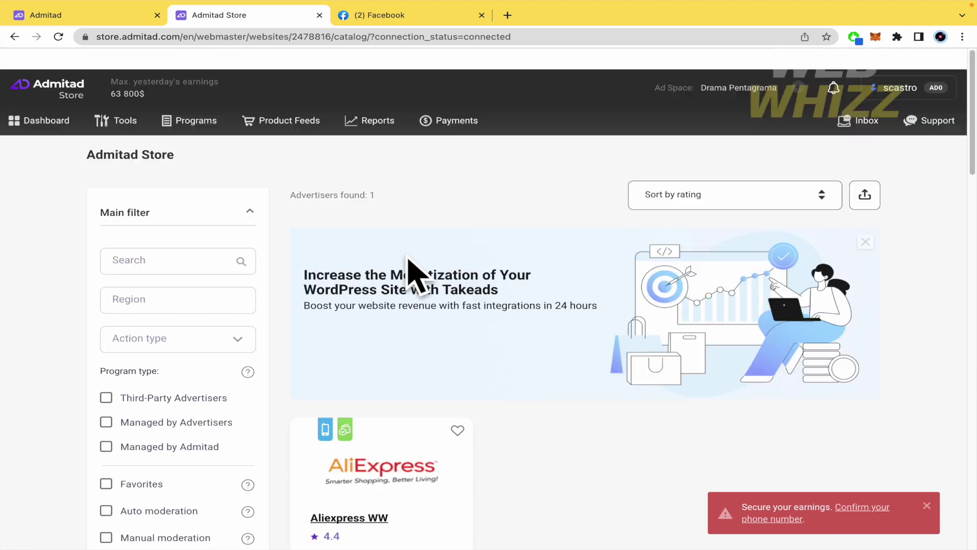
scroll(96, 285, "down", 10)
scroll(91, 310, "down", 2)
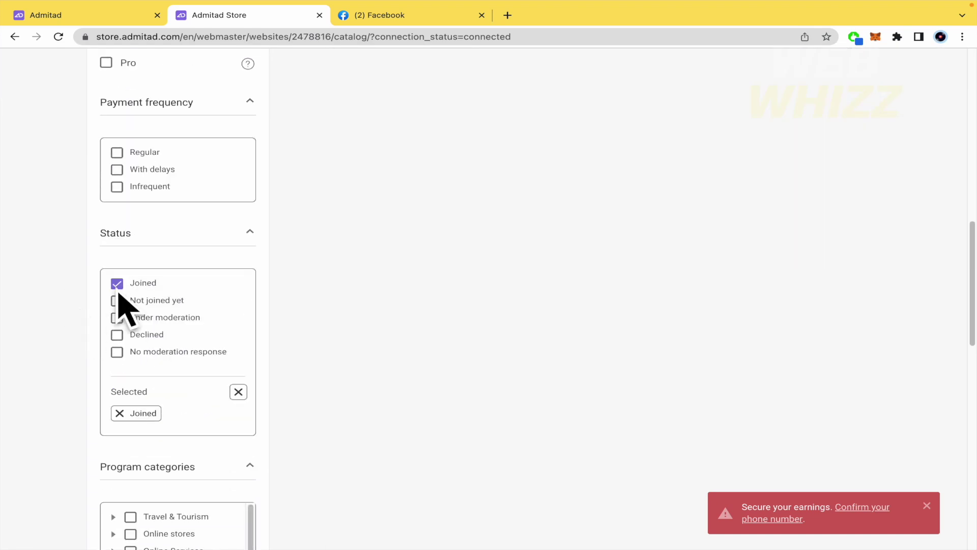
left_click(117, 283)
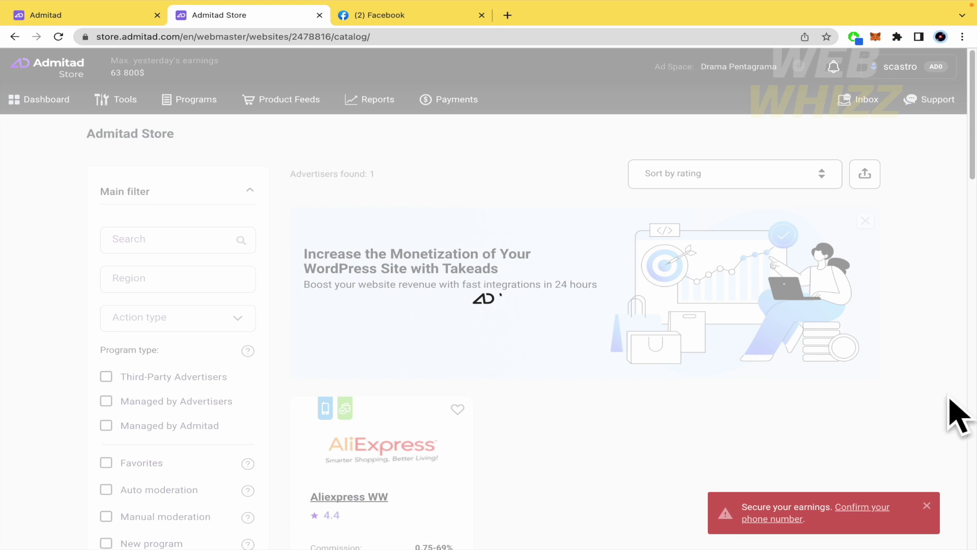
left_click(927, 505)
Scroll through the 3082-advertiser catalog, then switch to the Guitarra Facilita Facebook tab
scroll(939, 417, "down", 3)
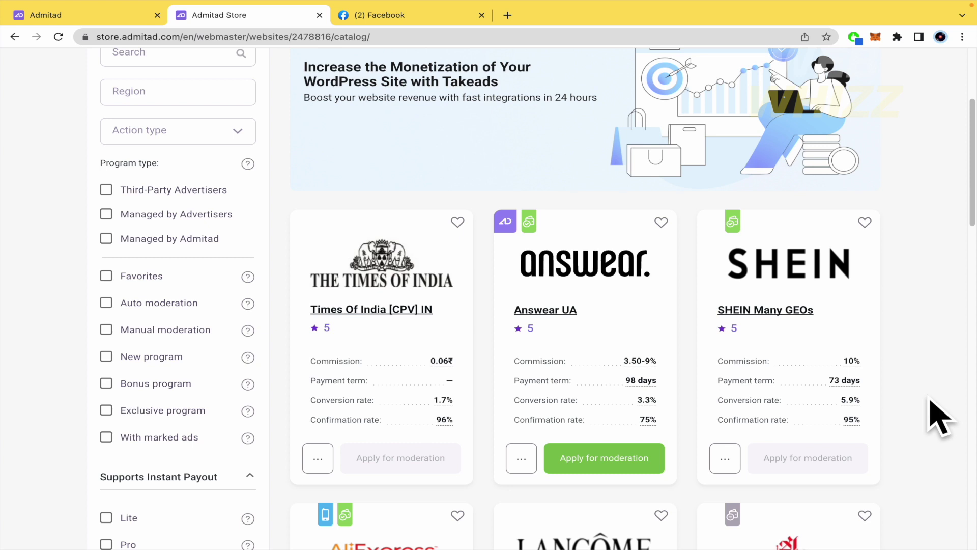
scroll(939, 417, "down", 2)
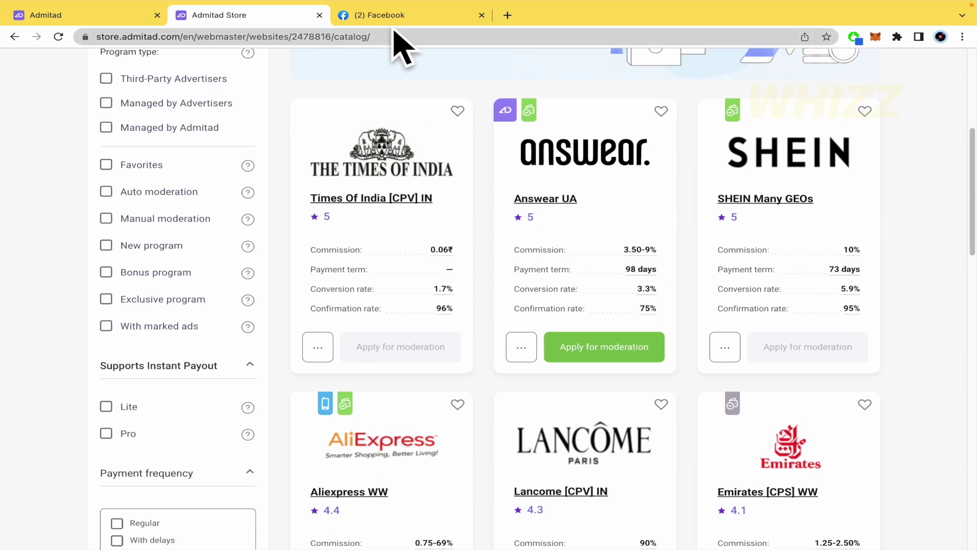
left_click(387, 15)
left_click(278, 15)
scroll(404, 290, "up", 6)
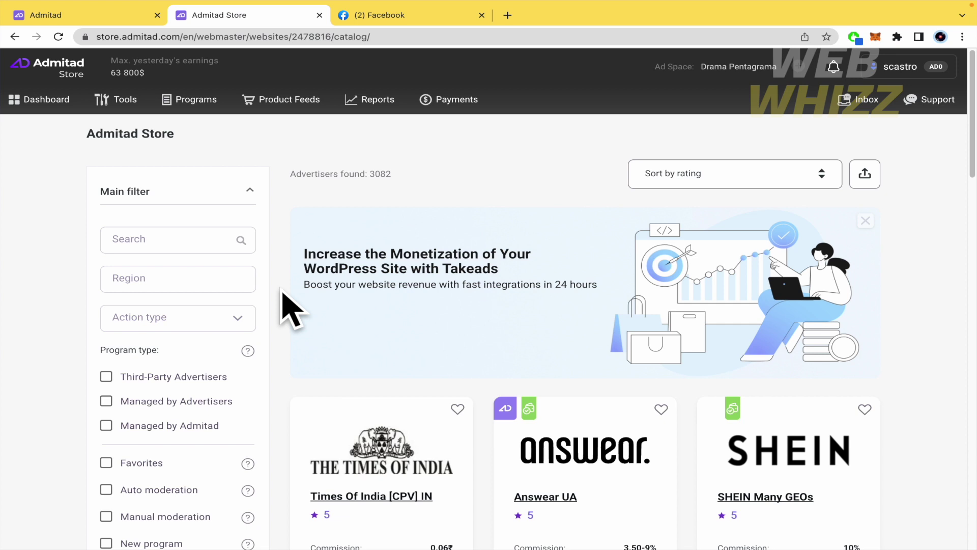
left_click(402, 16)
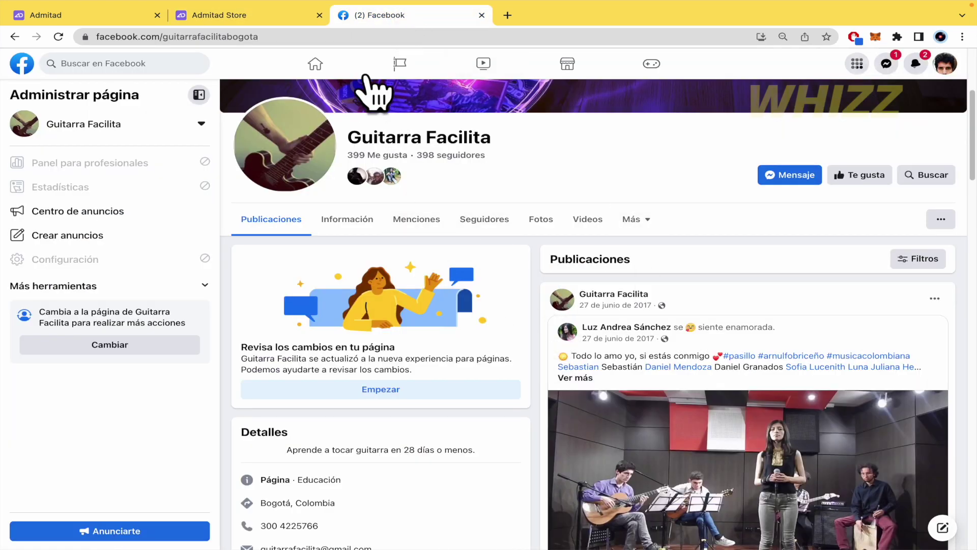
Select the Facebook page's address, then go back to the Admitad Store catalog tab
left_click(343, 35)
left_click(268, 20)
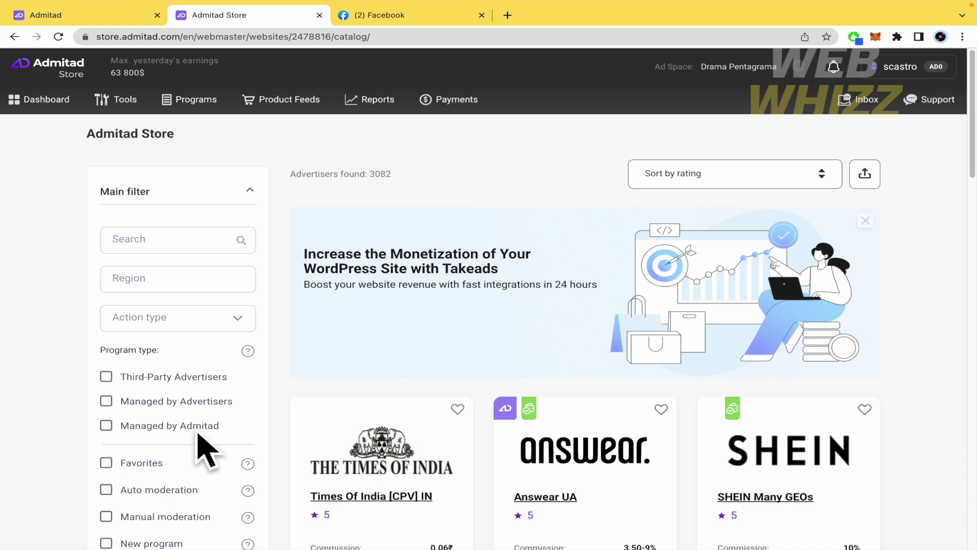
Scroll through the Admitad Store program cards and open the Times of India [CPV] IN program
scroll(204, 449, "down", 3)
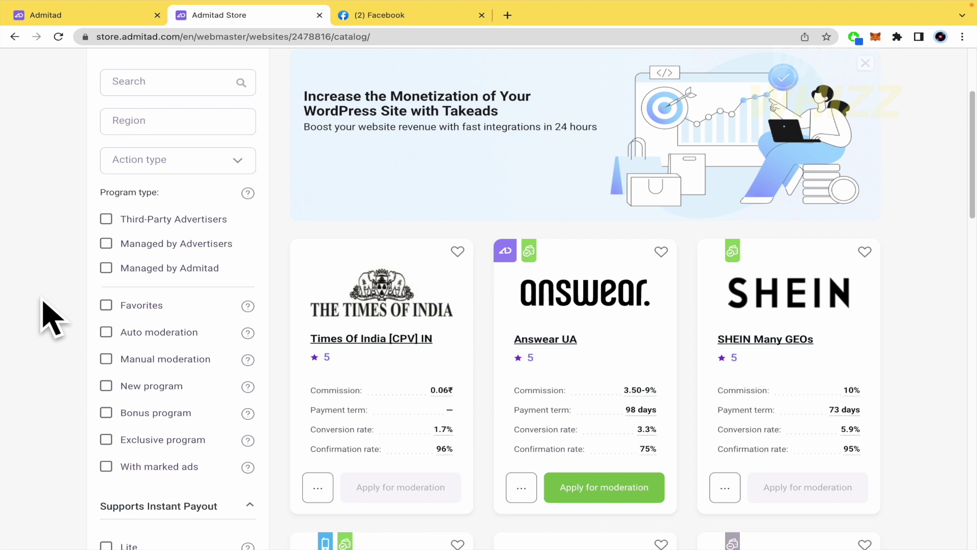
scroll(46, 317, "down", 2)
scroll(45, 356, "down", 4)
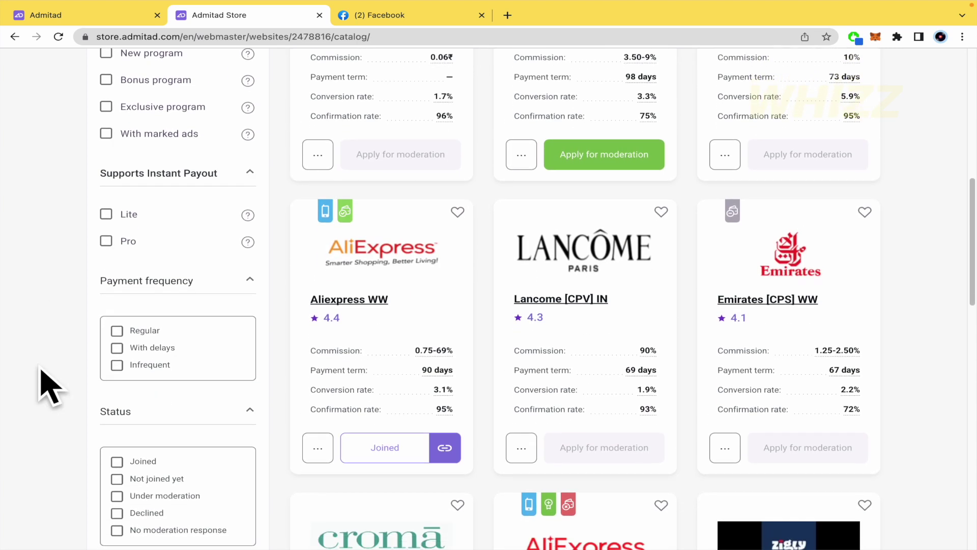
scroll(42, 371, "down", 1)
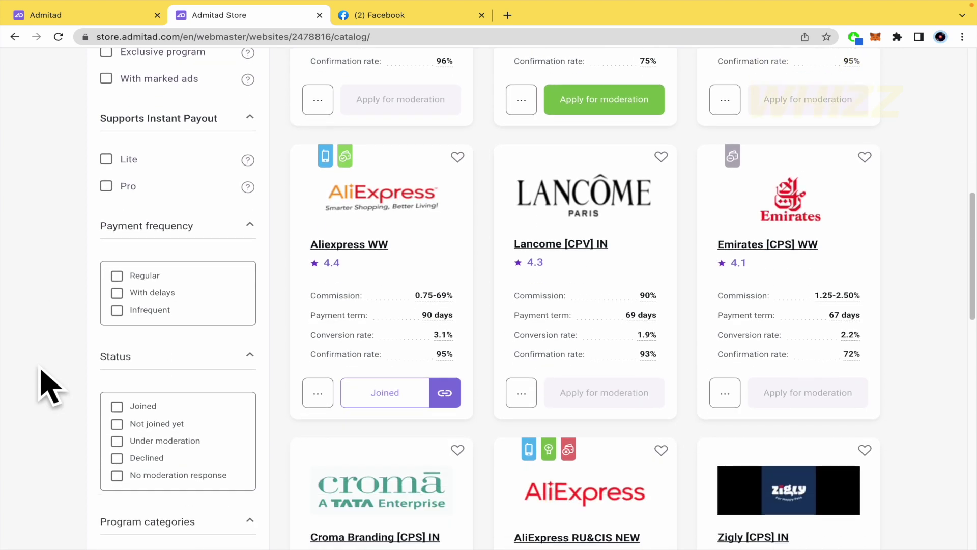
scroll(48, 387, "up", 2)
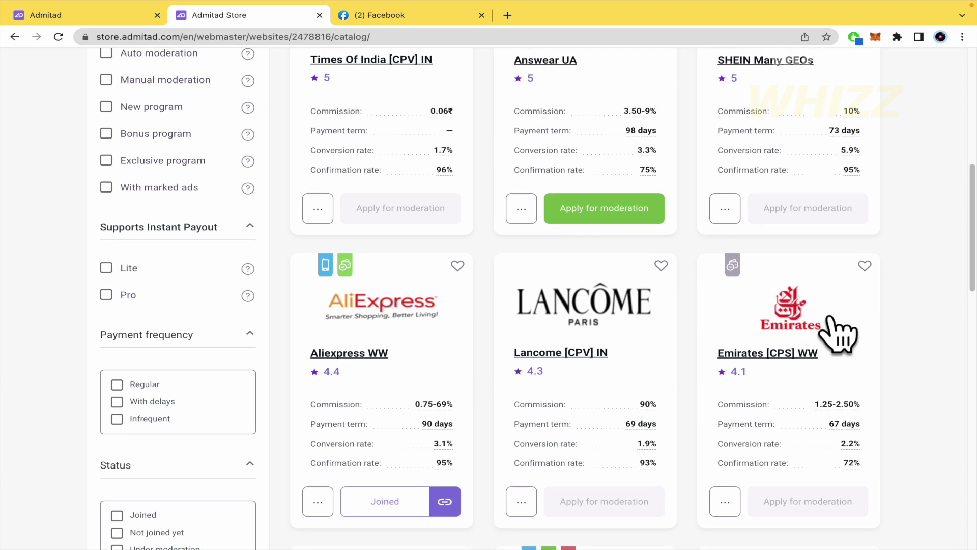
scroll(712, 300, "up", 3)
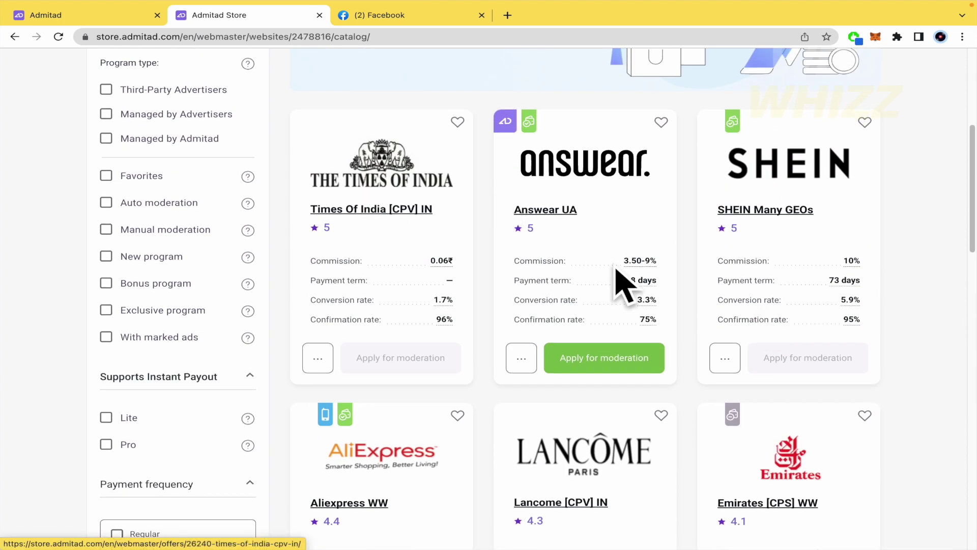
scroll(487, 364, "down", 1)
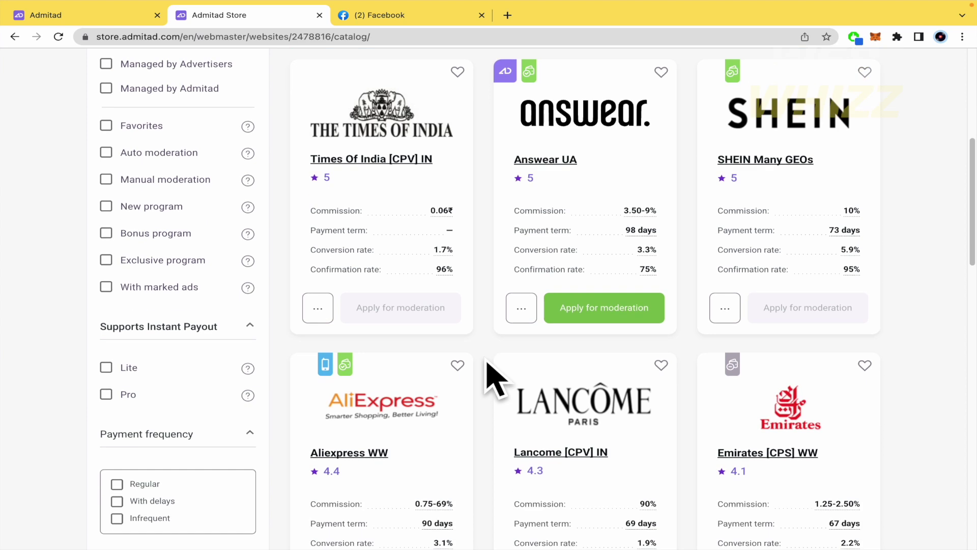
scroll(487, 364, "up", 1)
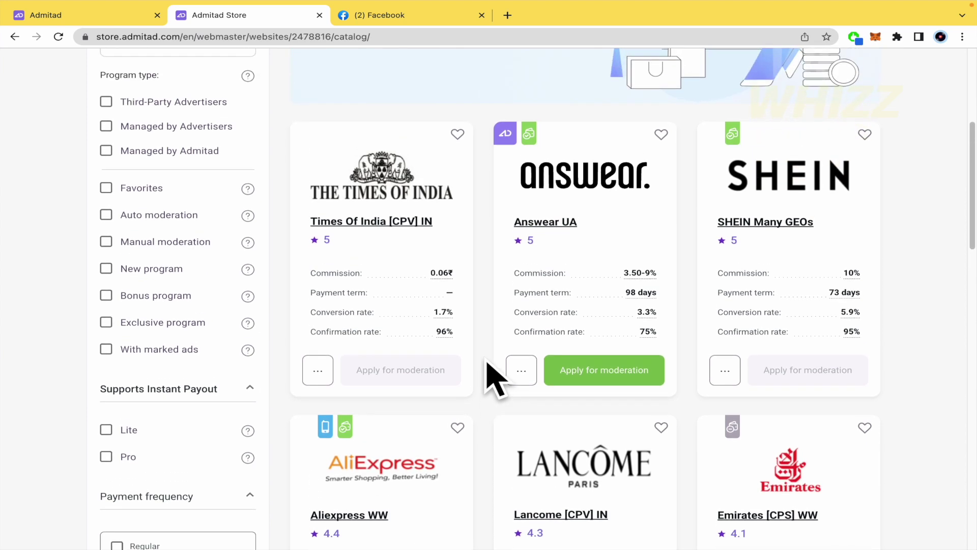
scroll(491, 379, "down", 5)
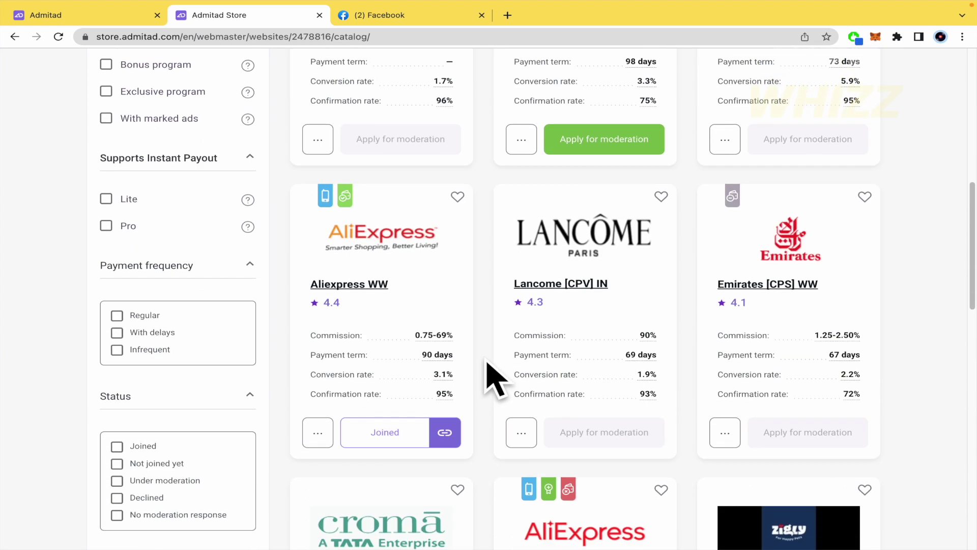
scroll(491, 379, "down", 6)
scroll(495, 379, "down", 4)
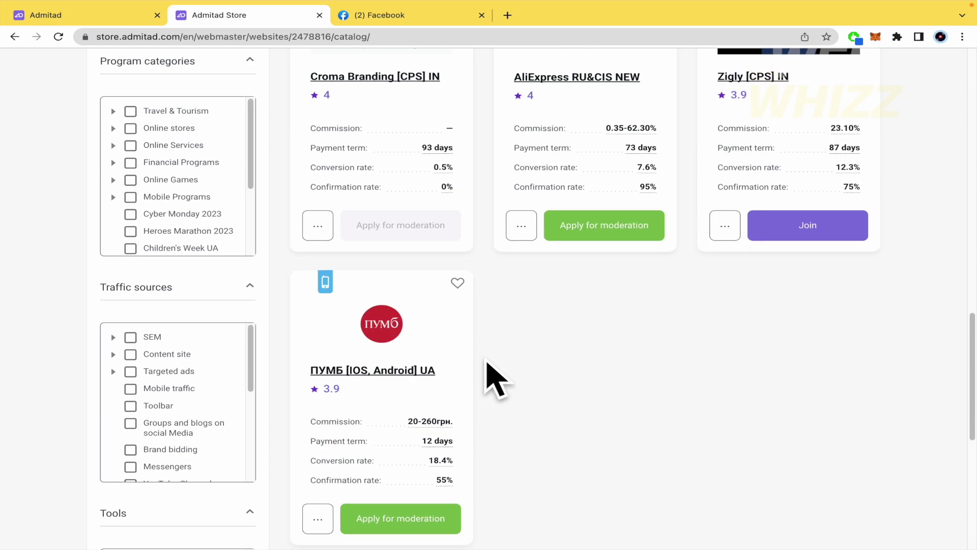
scroll(488, 362, "up", 5)
scroll(487, 363, "up", 11)
scroll(487, 363, "up", 4)
scroll(487, 362, "down", 3)
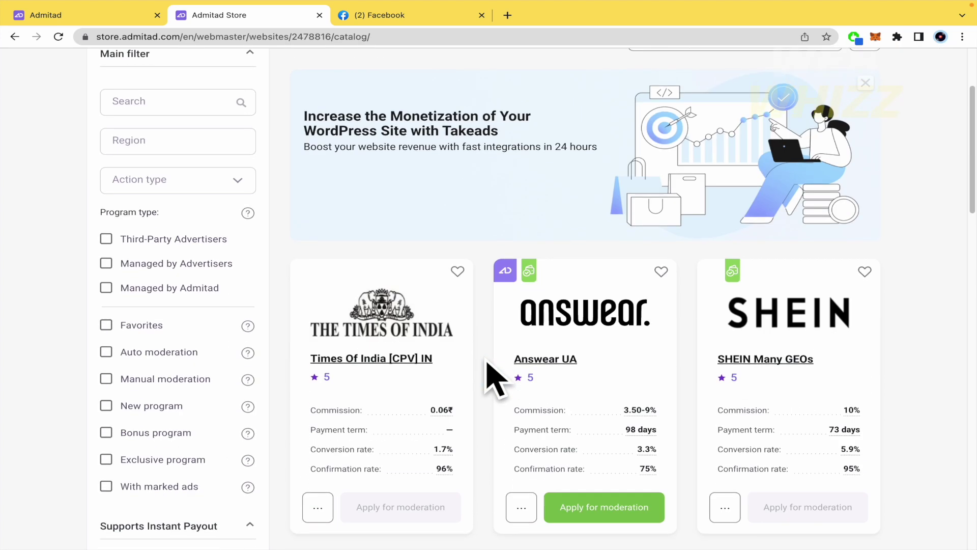
left_click(415, 322)
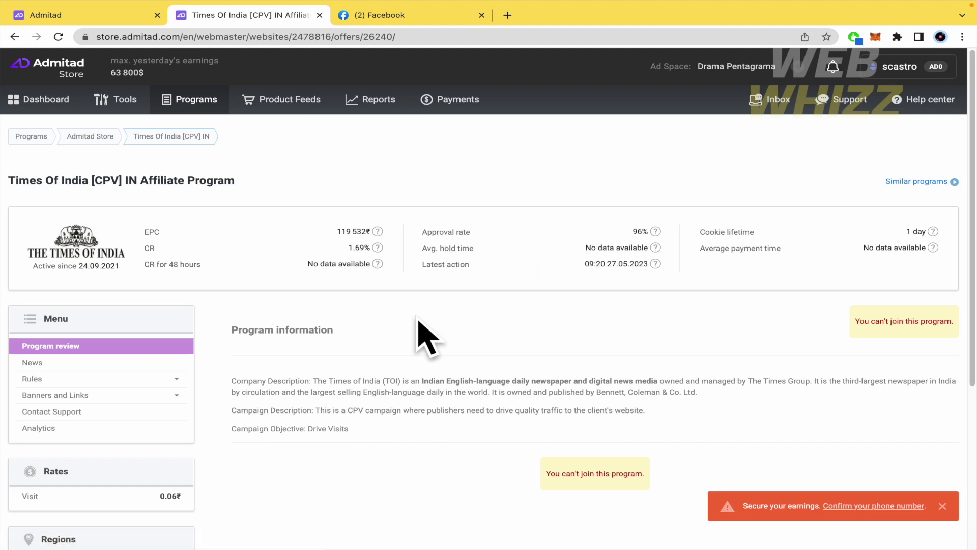
scroll(611, 395, "down", 2)
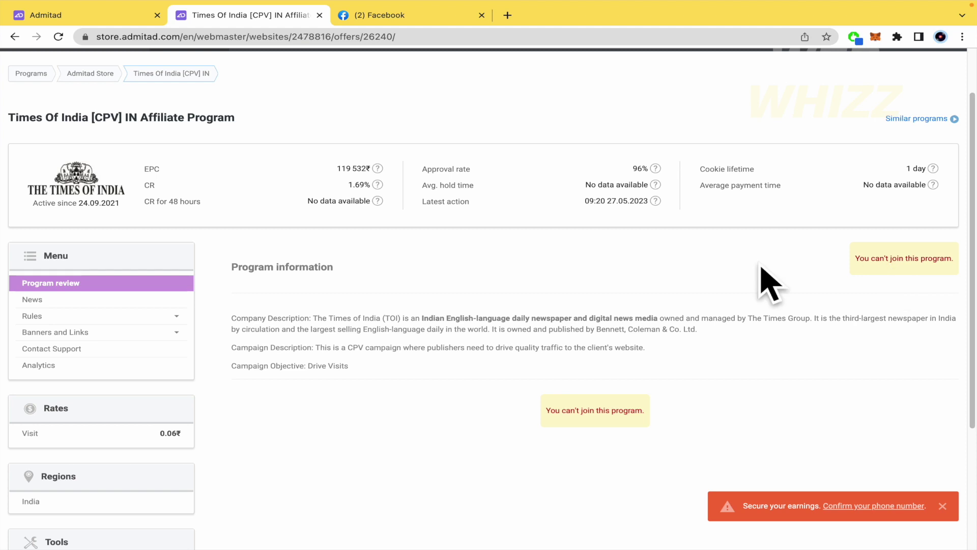
scroll(340, 376, "down", 3)
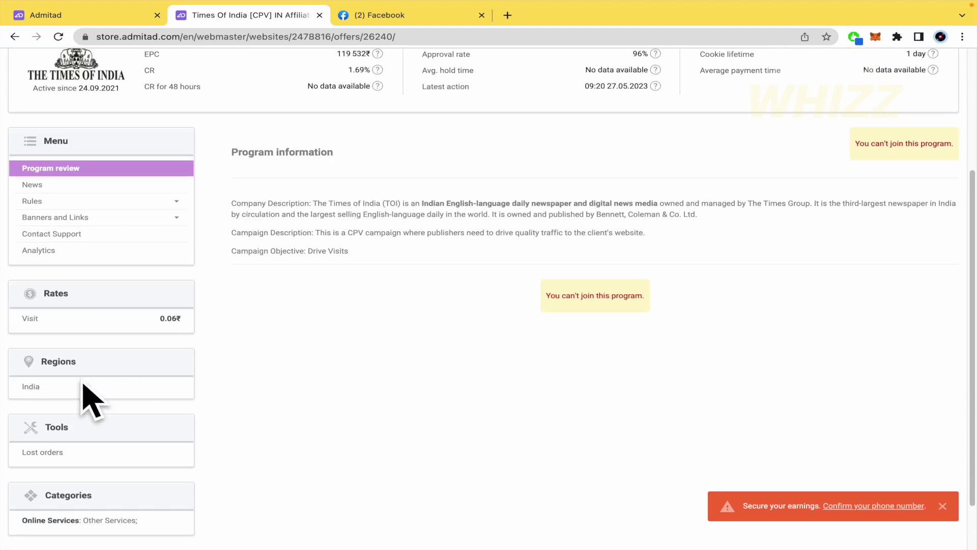
left_click_drag(61, 387, 17, 388)
scroll(287, 417, "up", 1)
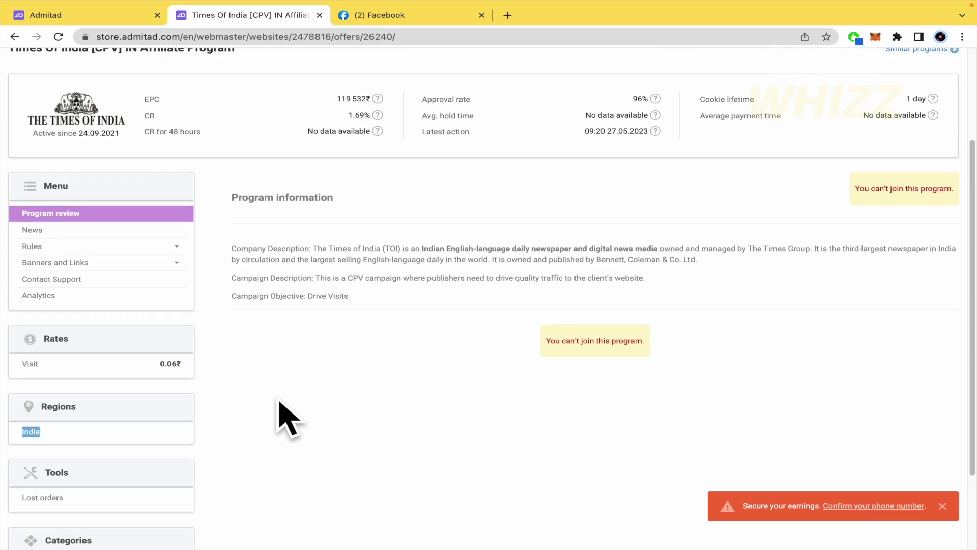
scroll(287, 417, "left", 5)
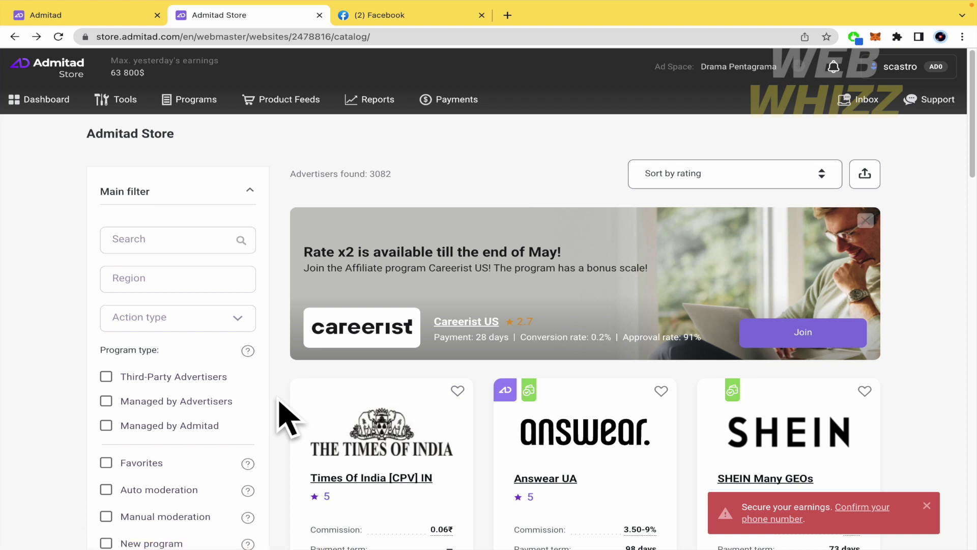
Set the Region filter to United States (770 advertisers) and open the SHEIN Many GEOs program
scroll(288, 418, "down", 2)
scroll(288, 417, "down", 1)
scroll(288, 418, "down", 4)
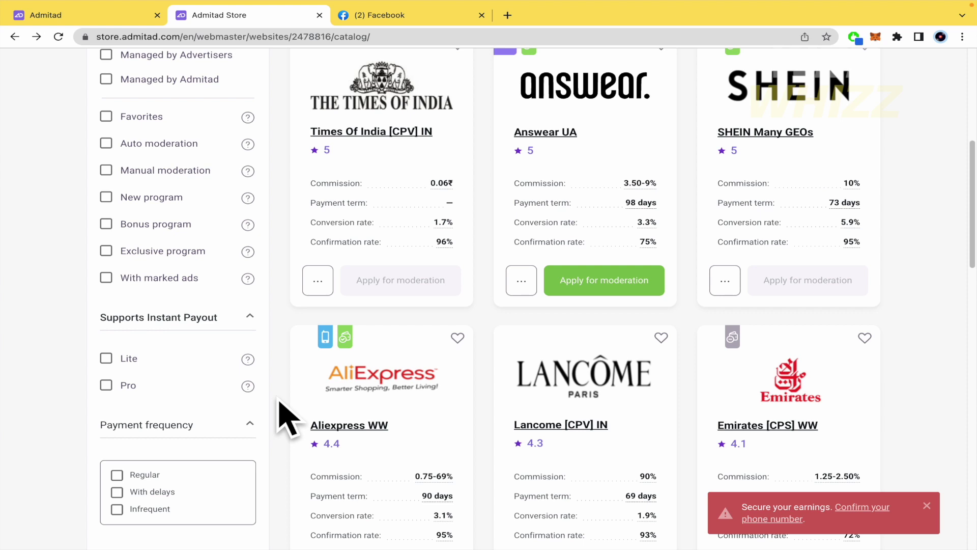
scroll(285, 415, "down", 3)
scroll(285, 414, "up", 6)
scroll(285, 415, "up", 2)
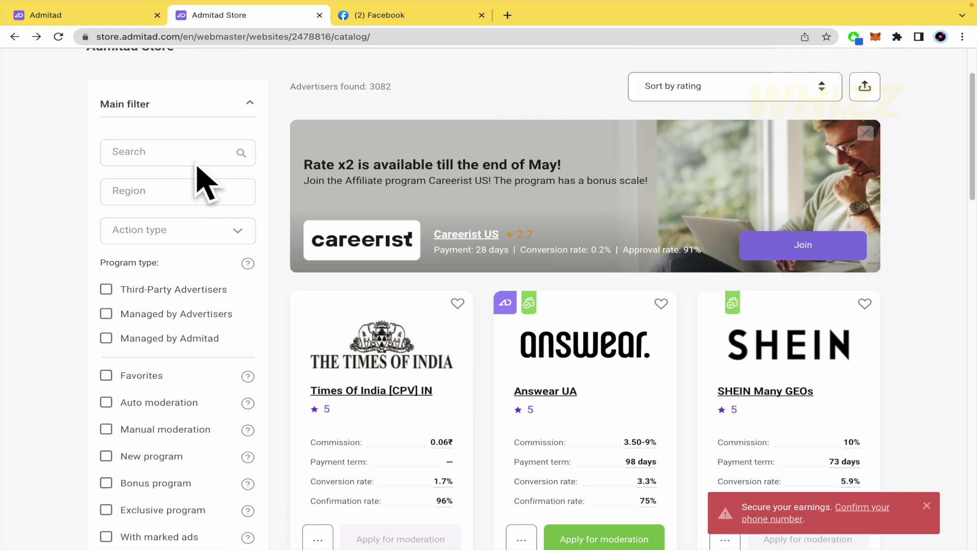
left_click(188, 192)
type("uni")
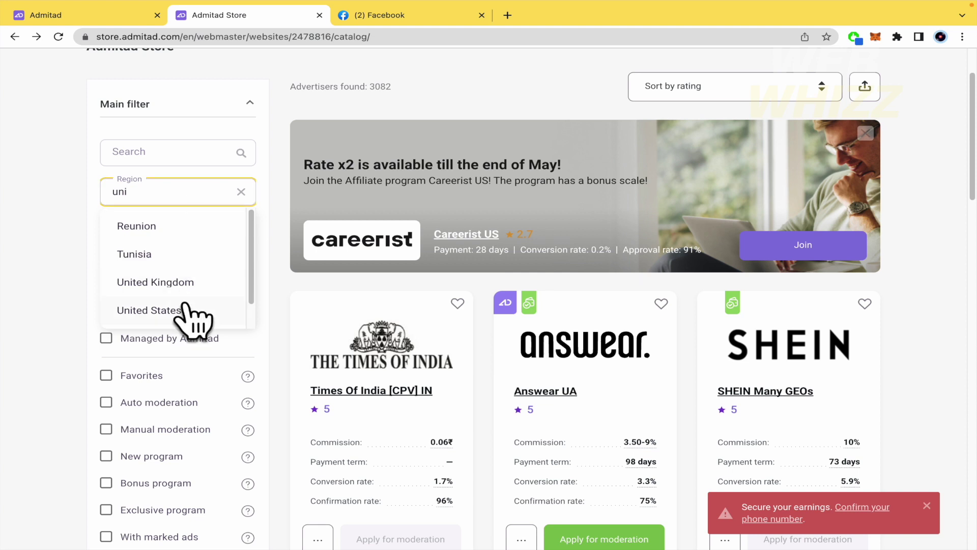
left_click(194, 311)
scroll(305, 389, "down", 3)
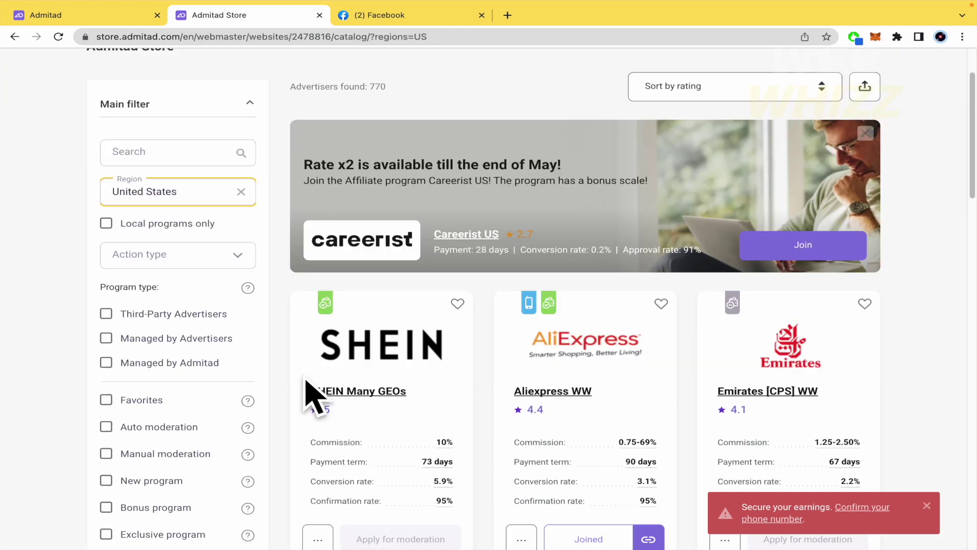
left_click(378, 237)
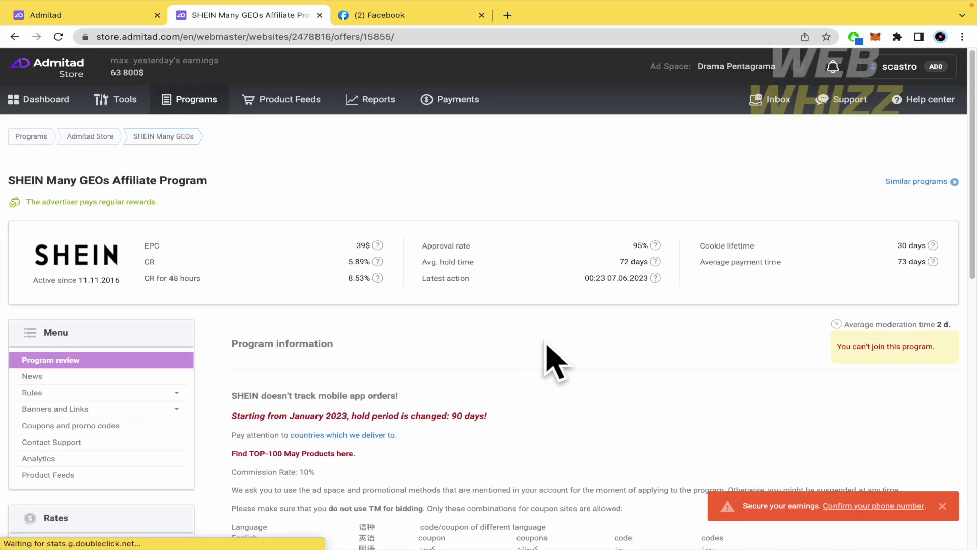
scroll(552, 362, "down", 3)
scroll(550, 356, "down", 2)
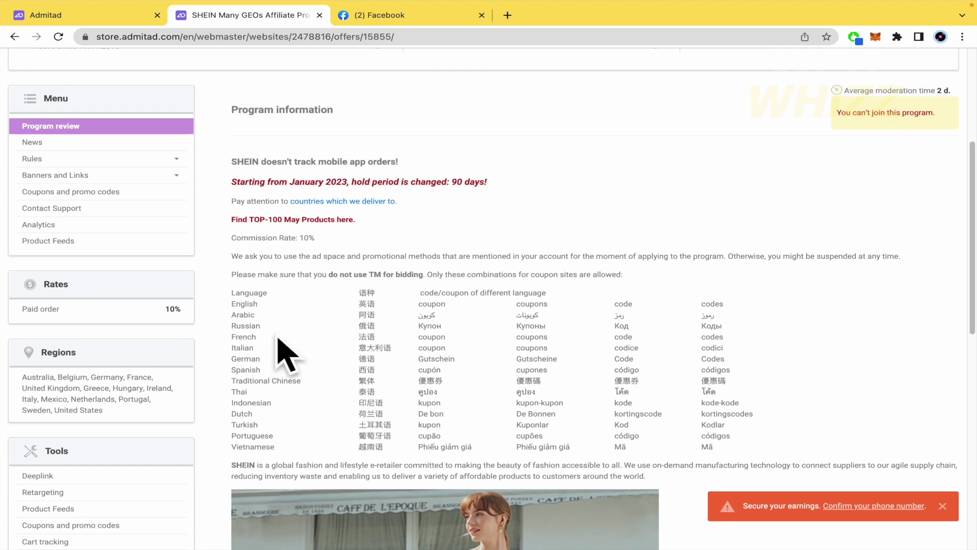
scroll(234, 348, "down", 2)
scroll(215, 331, "down", 2)
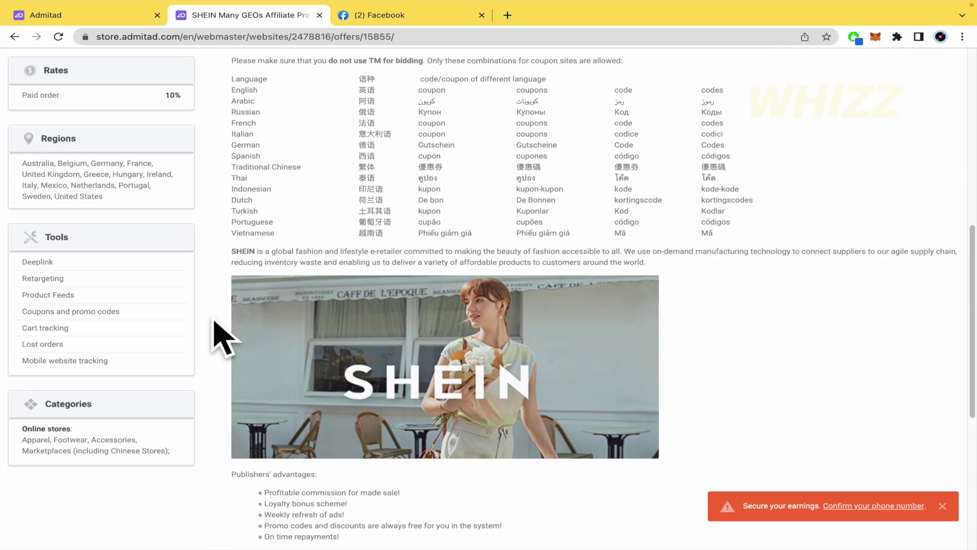
scroll(215, 331, "down", 3)
scroll(214, 325, "down", 2)
scroll(215, 326, "down", 1)
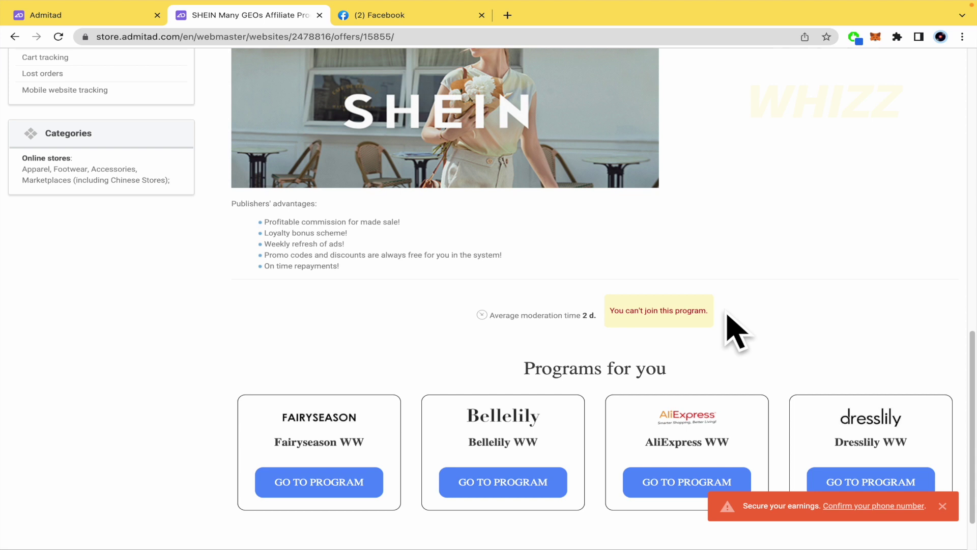
scroll(726, 327, "up", 6)
scroll(727, 328, "up", 3)
scroll(727, 328, "down", 5)
scroll(662, 382, "down", 1)
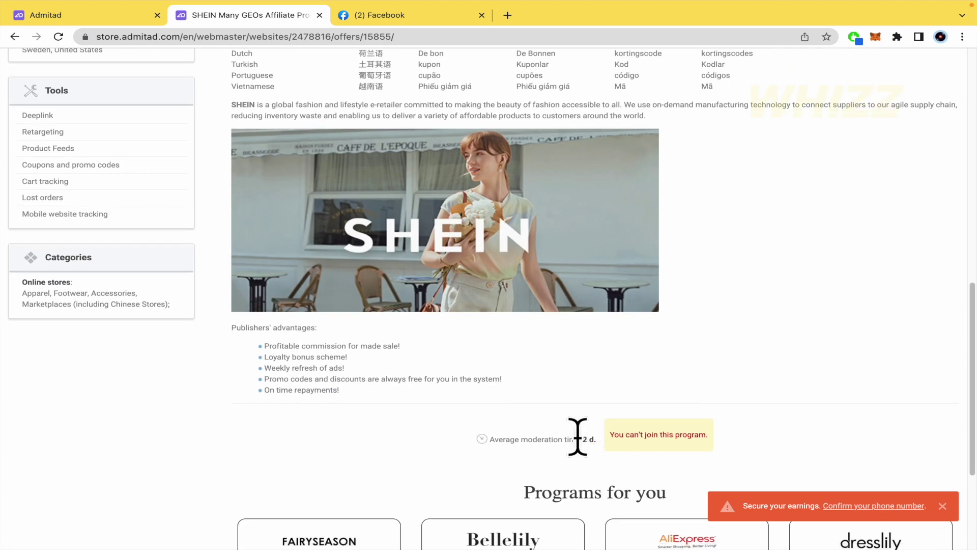
scroll(577, 436, "up", 4)
scroll(577, 436, "up", 2)
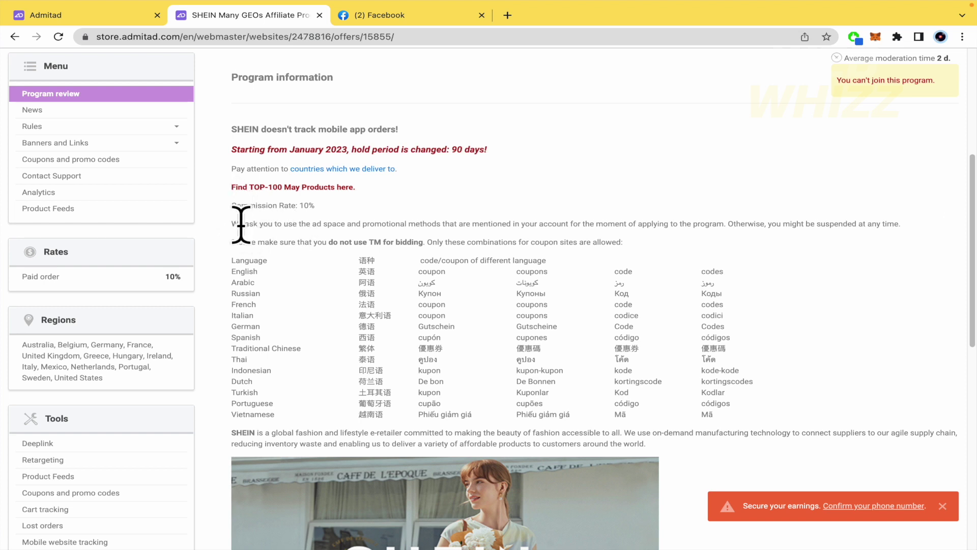
scroll(288, 298, "down", 5)
scroll(294, 301, "down", 5)
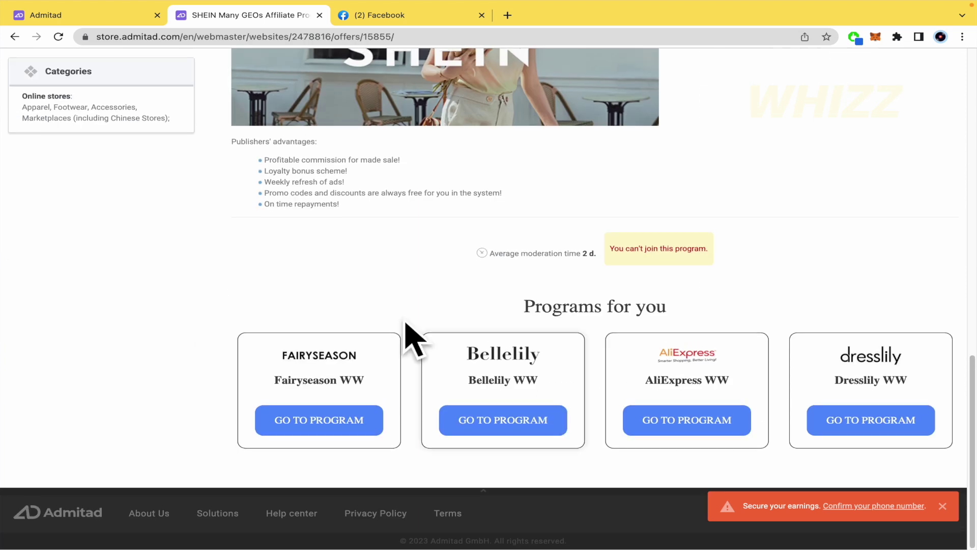
scroll(407, 326, "up", 15)
scroll(407, 326, "left", 5)
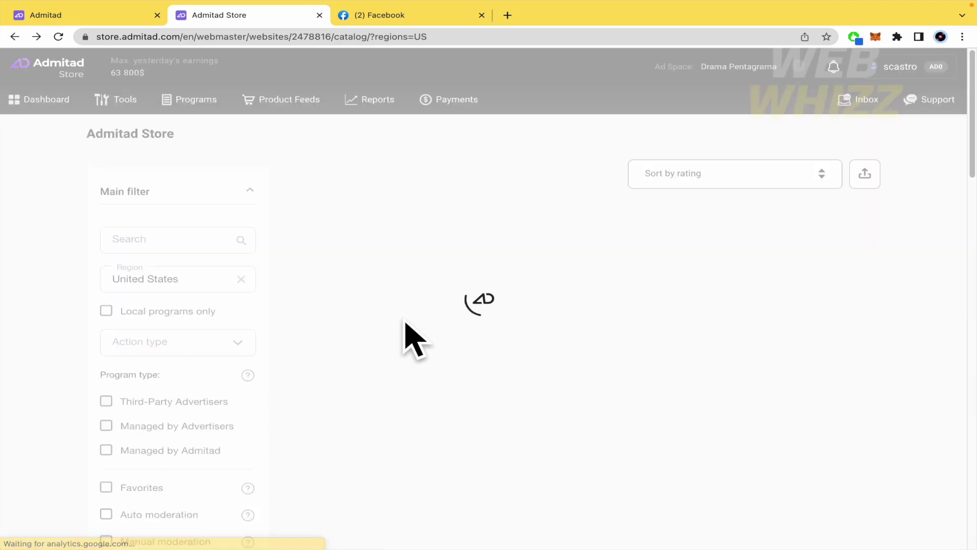
scroll(593, 272, "down", 4)
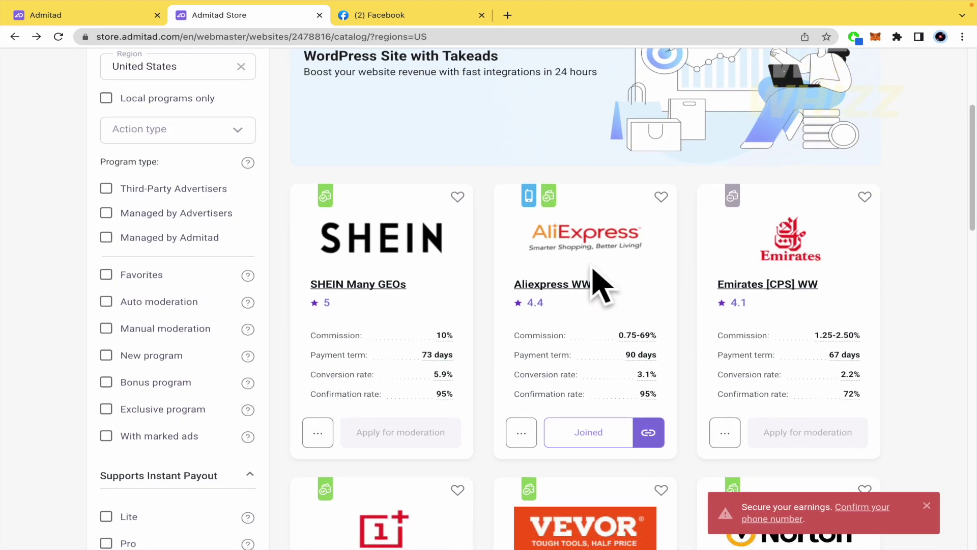
left_click(612, 239)
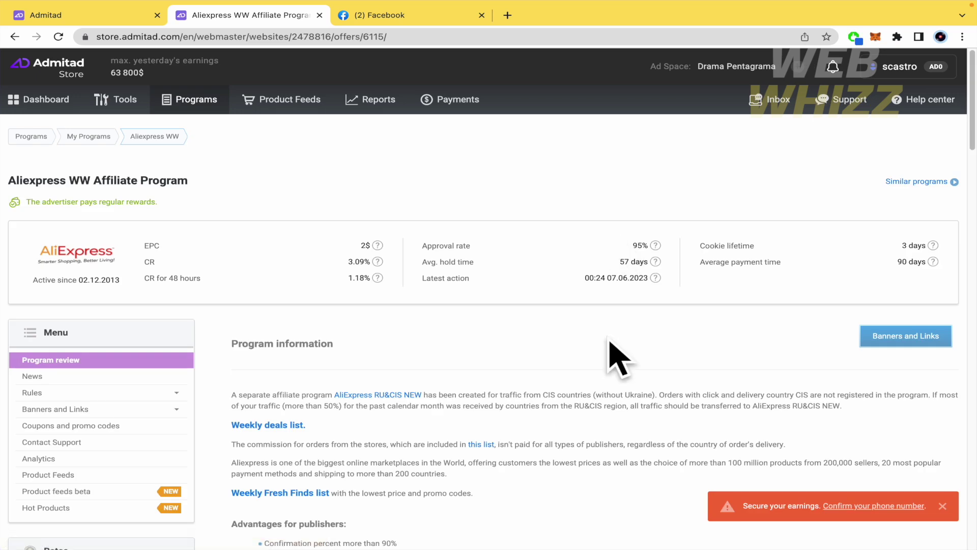
scroll(619, 359, "down", 5)
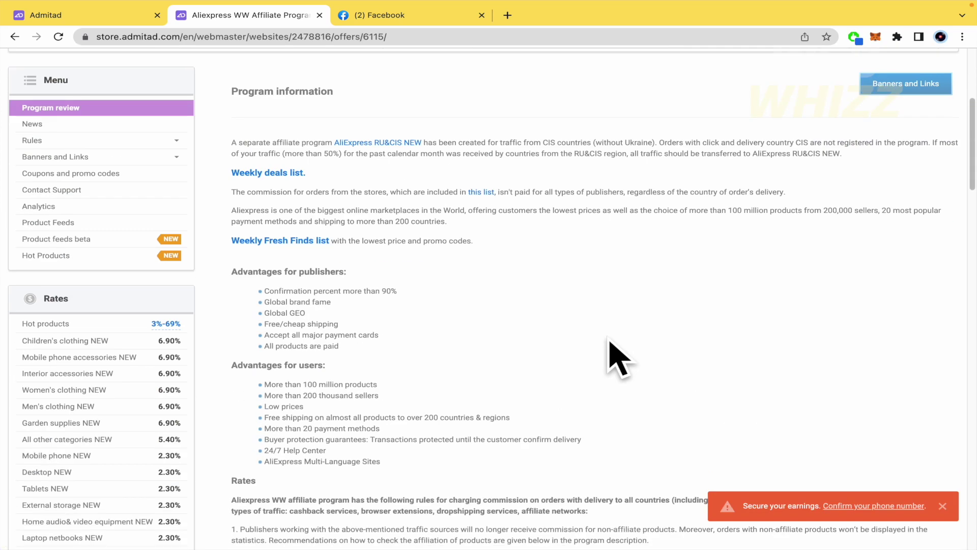
scroll(617, 351, "down", 2)
scroll(618, 356, "down", 1)
scroll(618, 356, "up", 1)
scroll(600, 356, "up", 2)
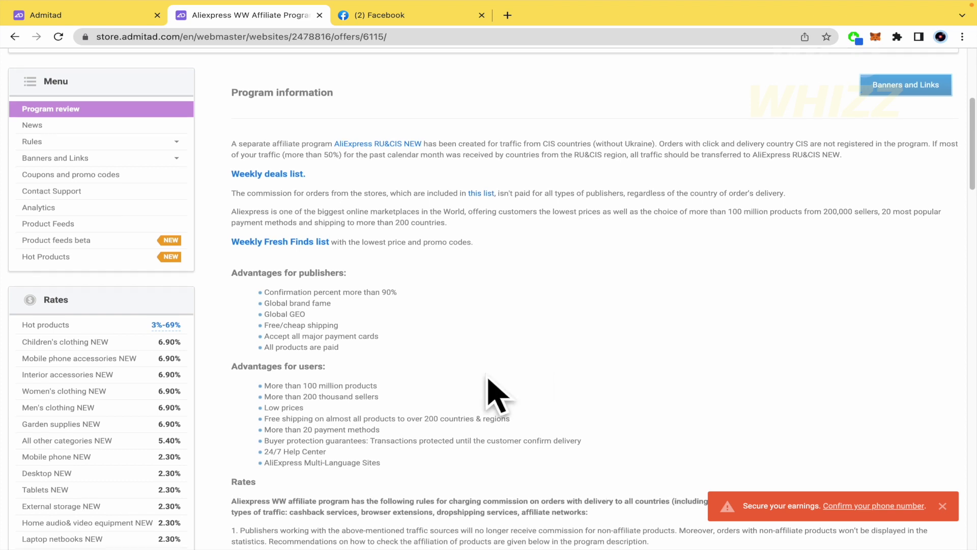
scroll(488, 382, "down", 1)
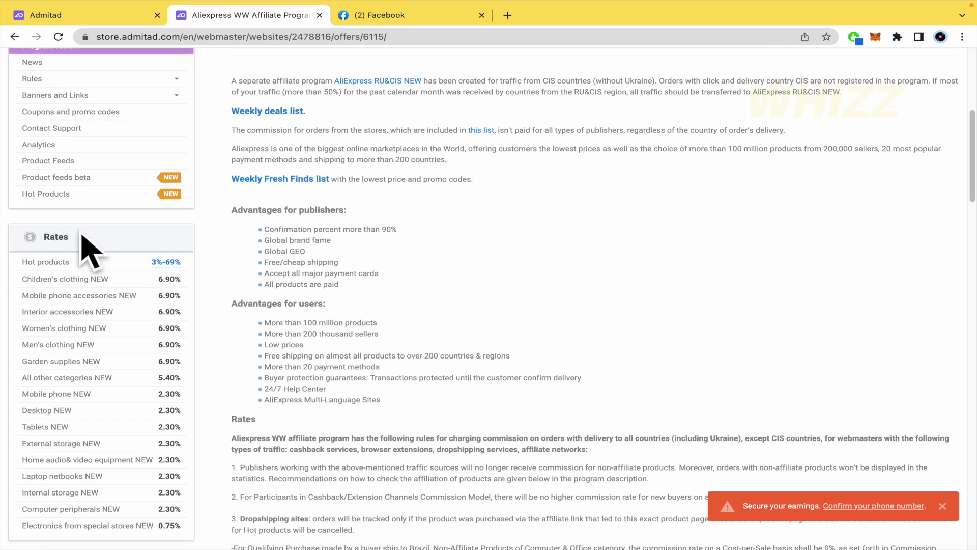
scroll(119, 349, "down", 1)
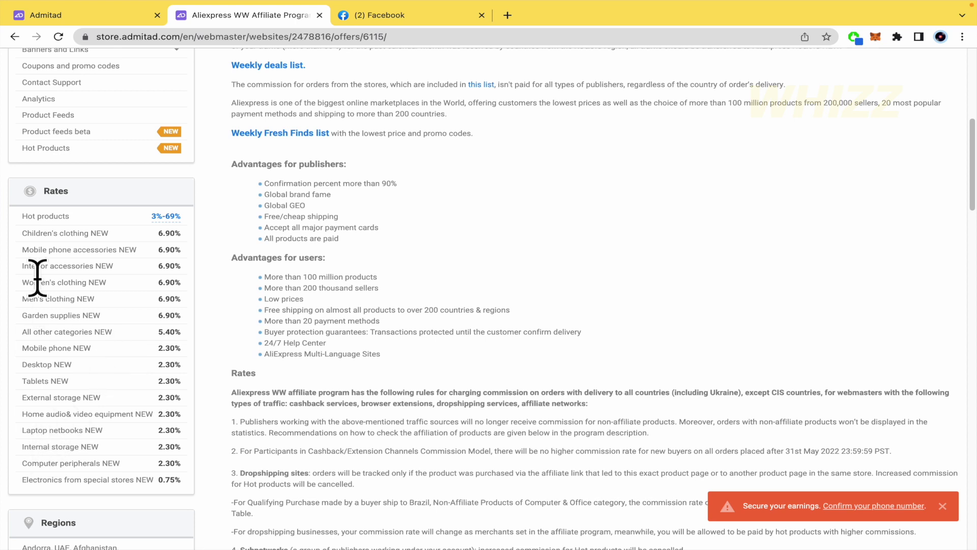
mouse_move(32, 229)
left_mouse_down()
mouse_move(196, 240)
mouse_move(15, 235)
left_mouse_up()
left_click(195, 240)
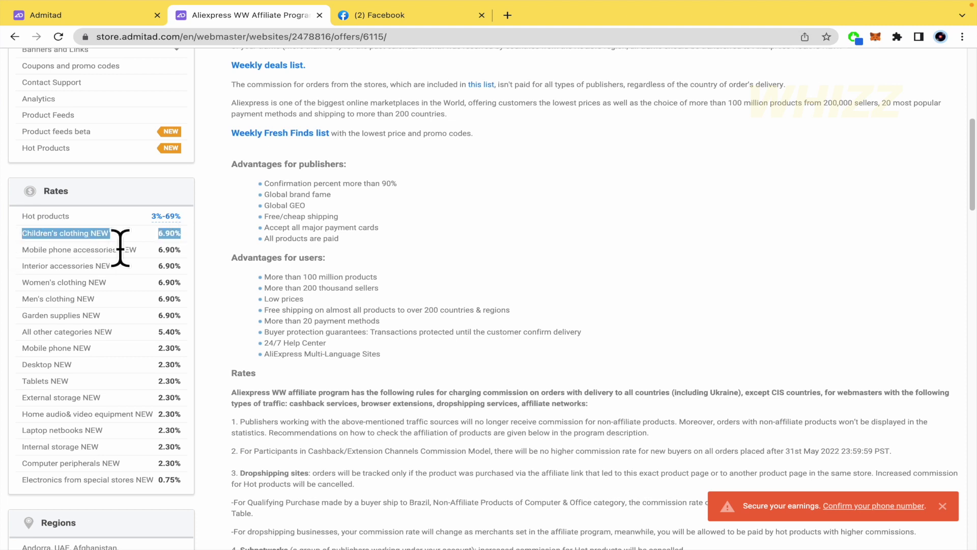
scroll(125, 253, "up", 1)
left_click_drag(18, 249, 124, 255)
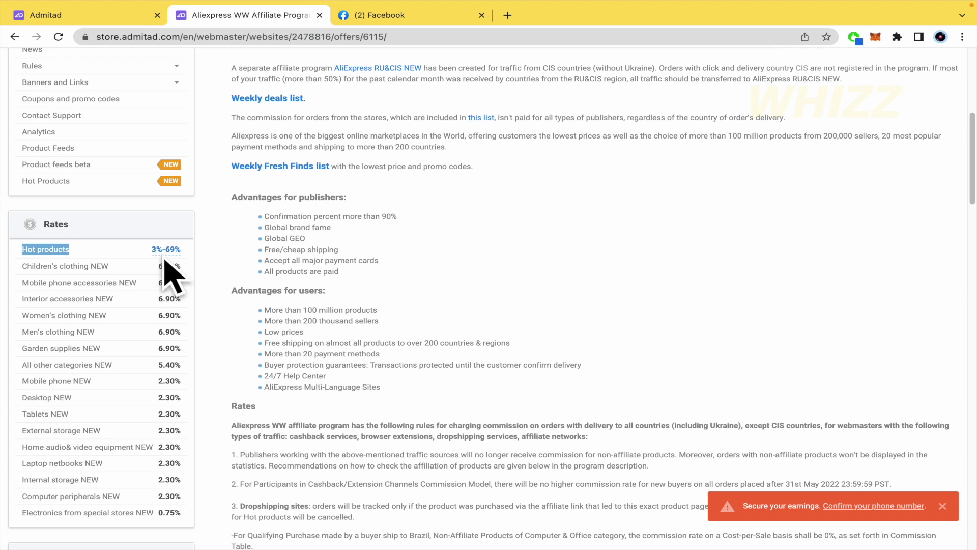
scroll(198, 305, "down", 2)
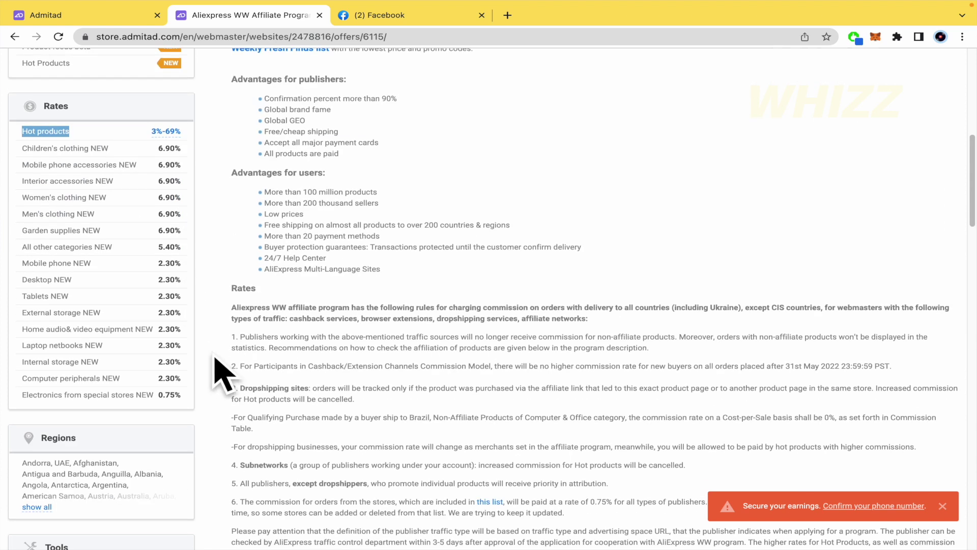
scroll(218, 372, "down", 3)
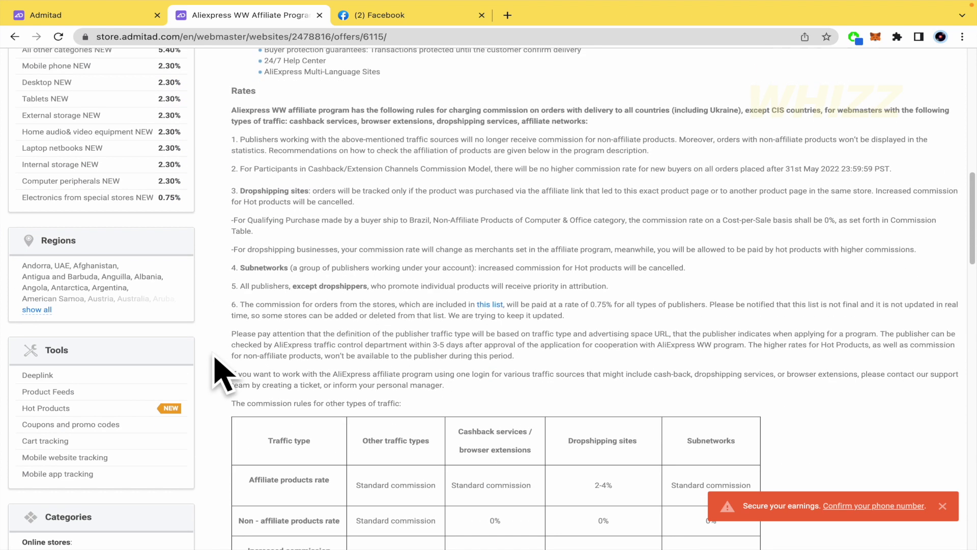
left_click(35, 309)
scroll(96, 375, "down", 5)
scroll(96, 375, "down", 5)
scroll(95, 376, "down", 6)
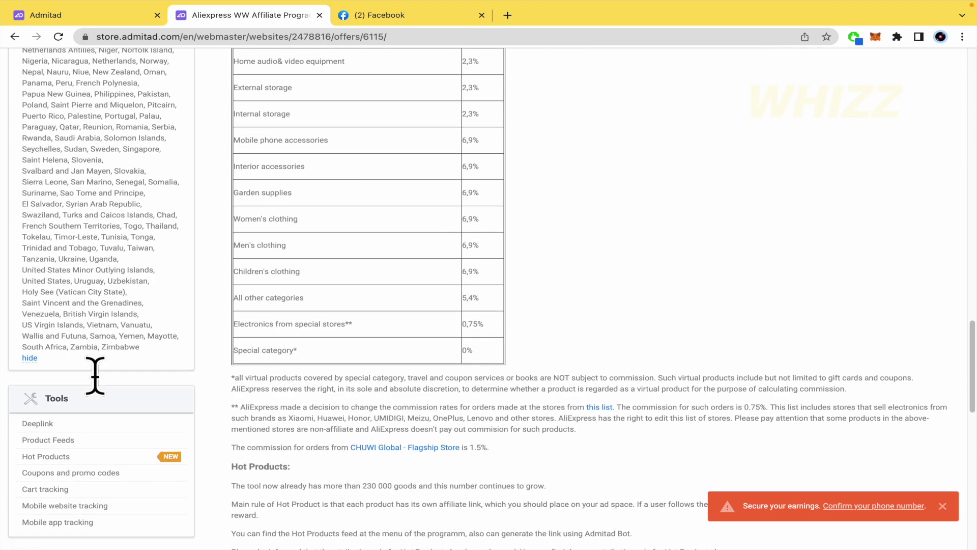
scroll(96, 376, "down", 2)
left_click(29, 258)
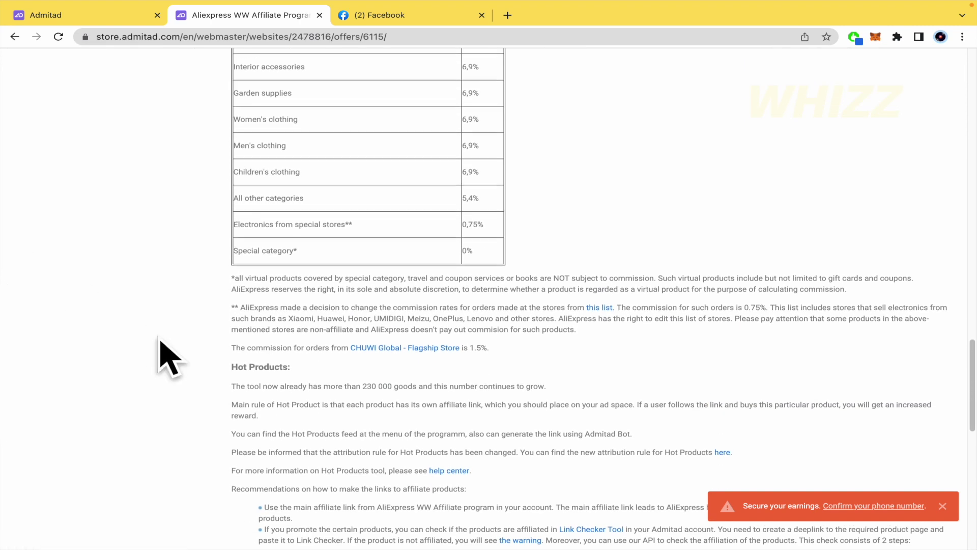
scroll(163, 346, "up", 8)
scroll(173, 366, "up", 5)
scroll(214, 391, "down", 3)
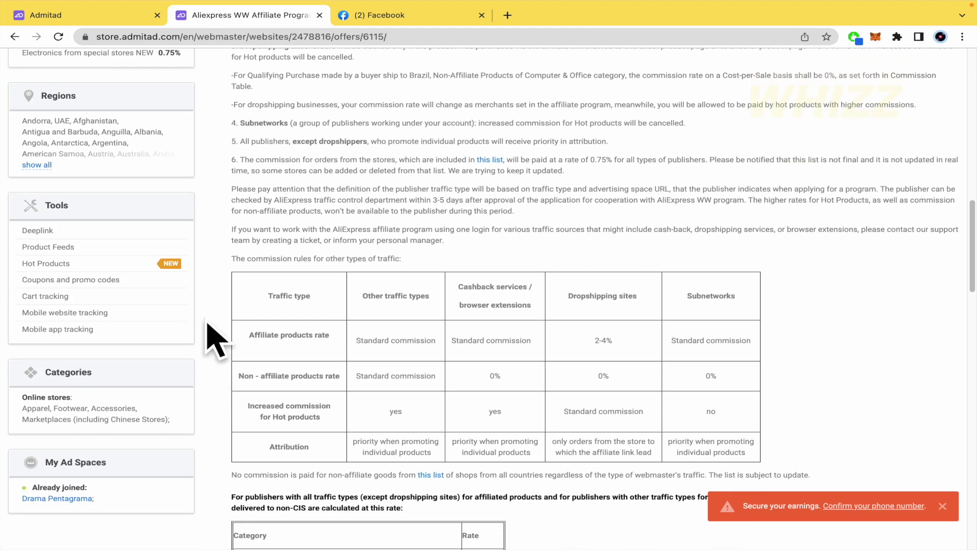
scroll(207, 324, "down", 2)
scroll(206, 324, "down", 3)
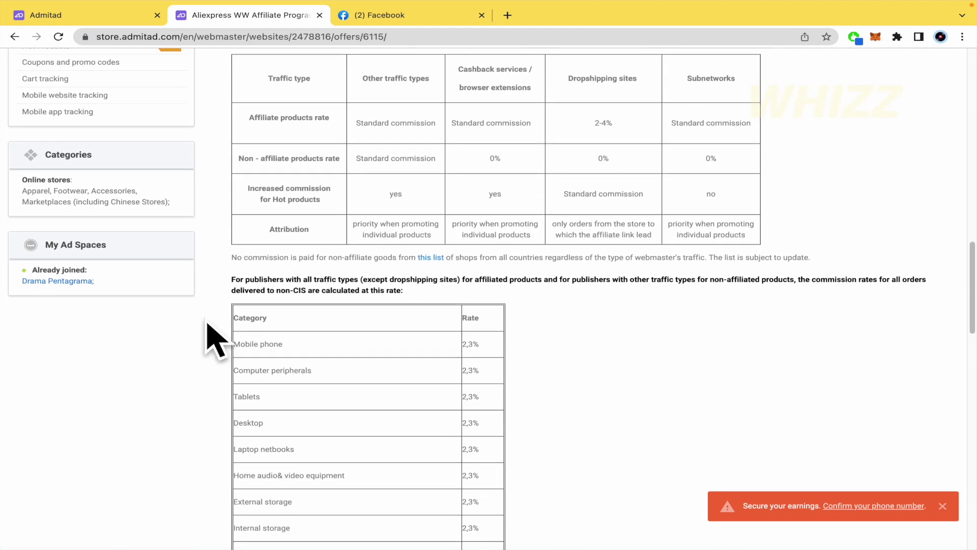
scroll(228, 374, "down", 3)
scroll(227, 379, "down", 2)
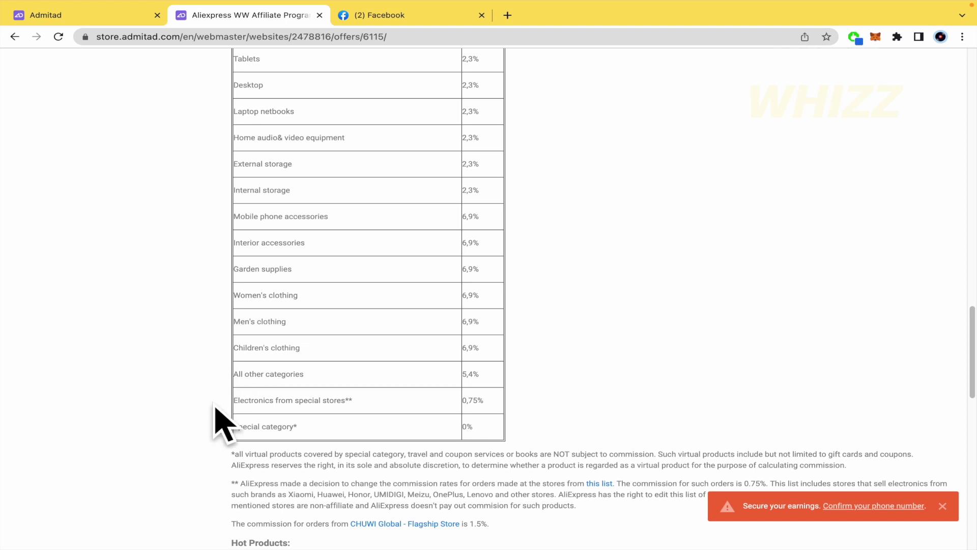
scroll(215, 407, "down", 5)
scroll(215, 407, "down", 4)
scroll(215, 408, "down", 3)
scroll(215, 407, "down", 1)
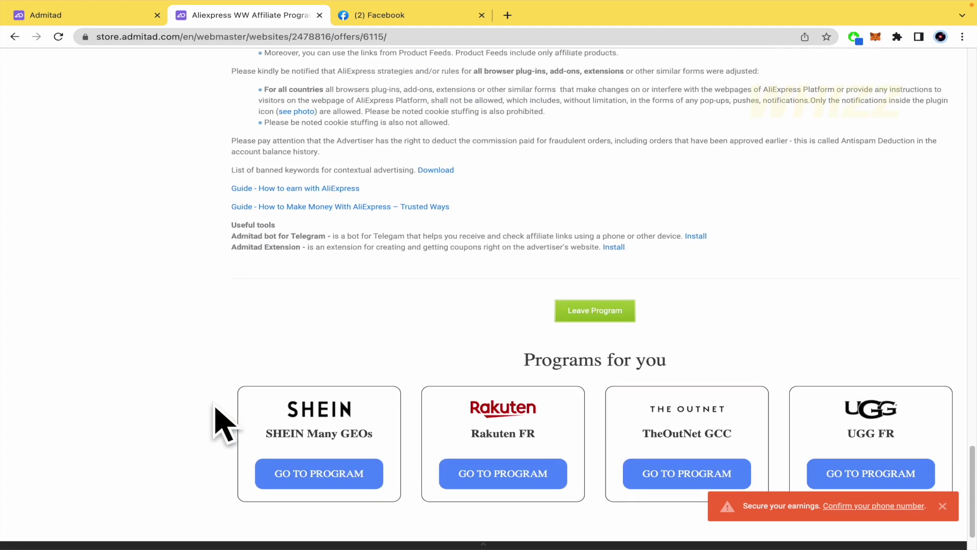
scroll(214, 408, "down", 1)
key("Home")
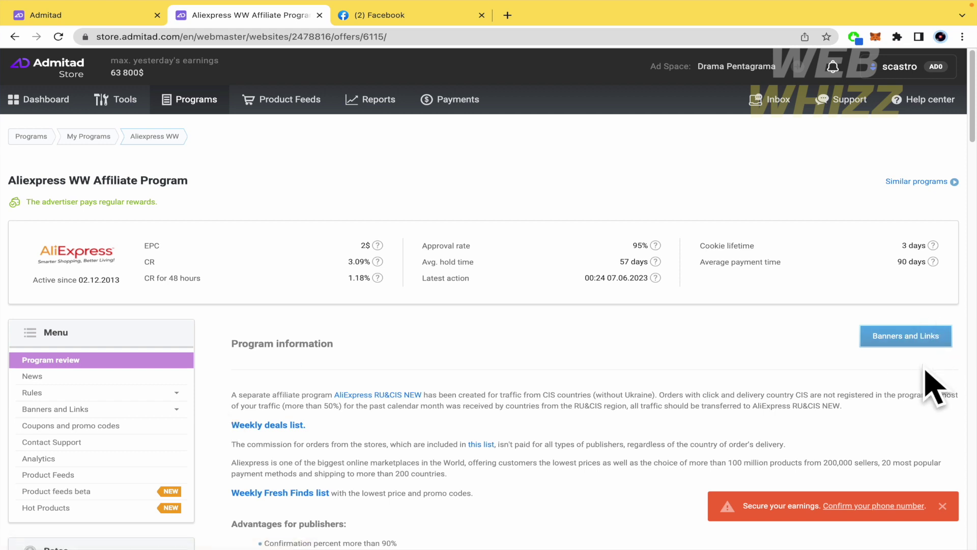
Return to the United States catalog and open the OnePlus [CPS] Many Geos program
key("F5")
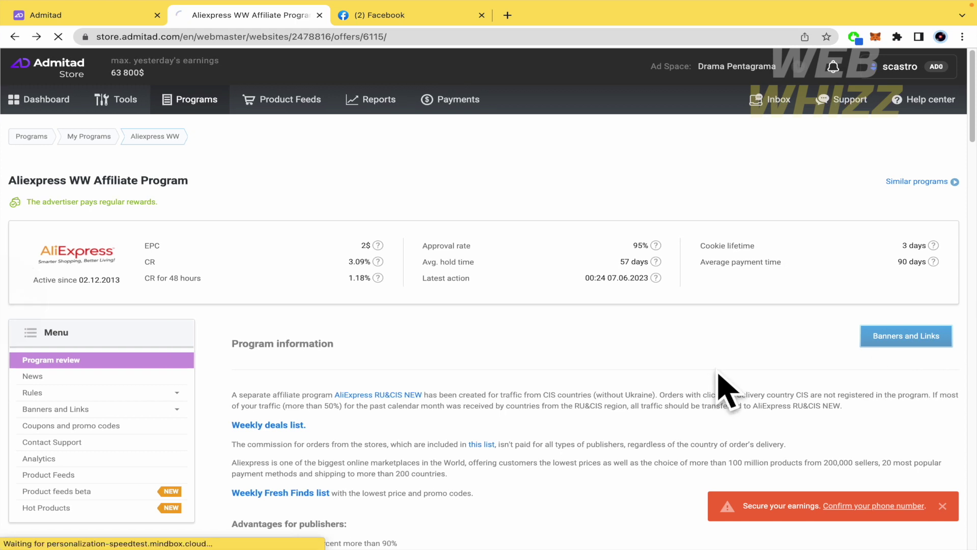
scroll(512, 376, "down", 4)
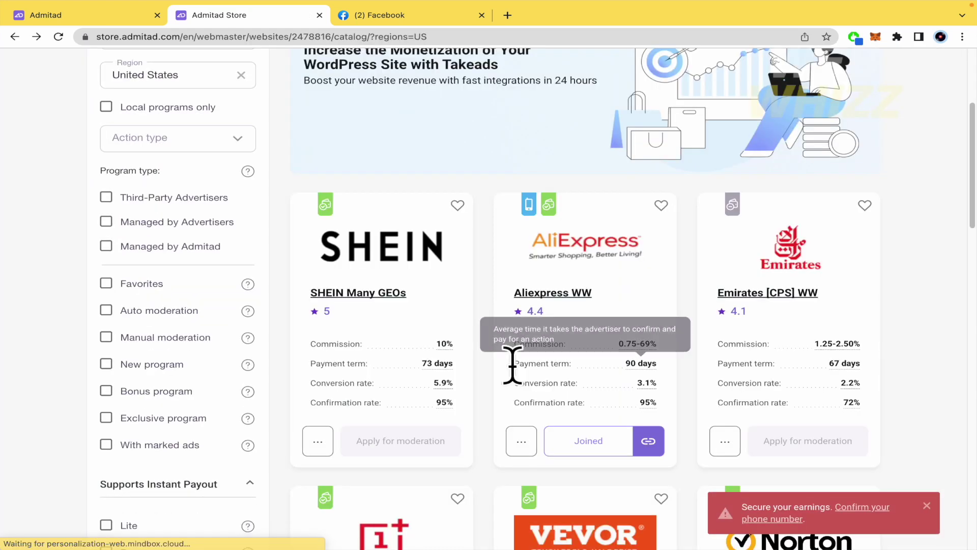
scroll(513, 366, "down", 3)
scroll(517, 379, "down", 3)
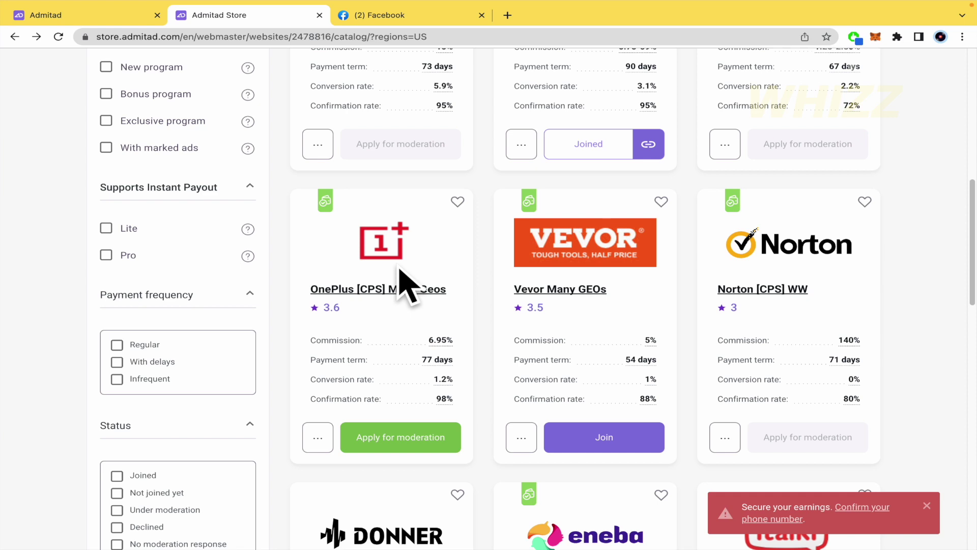
left_click(389, 289)
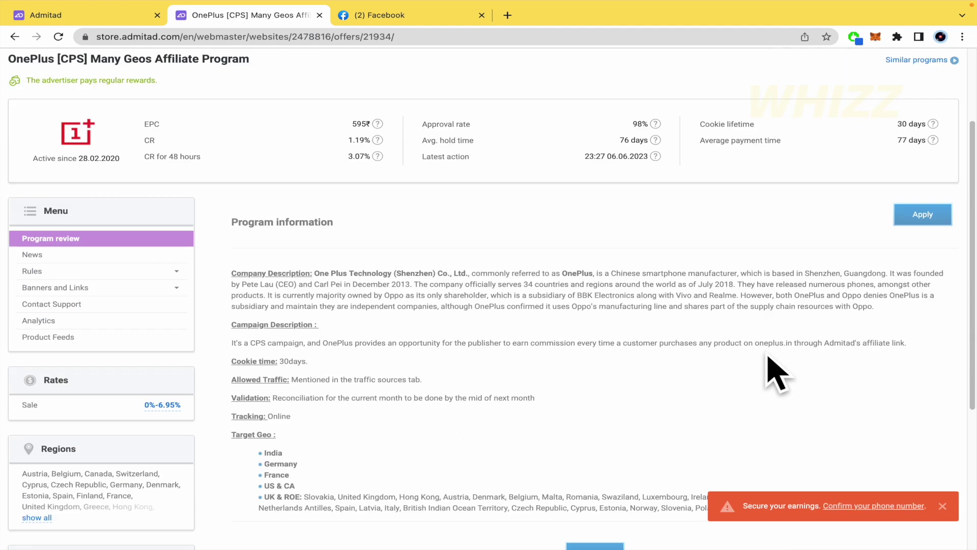
Accept the OnePlus program's join terms, then close the application form without sending it
scroll(777, 374, "down", 1)
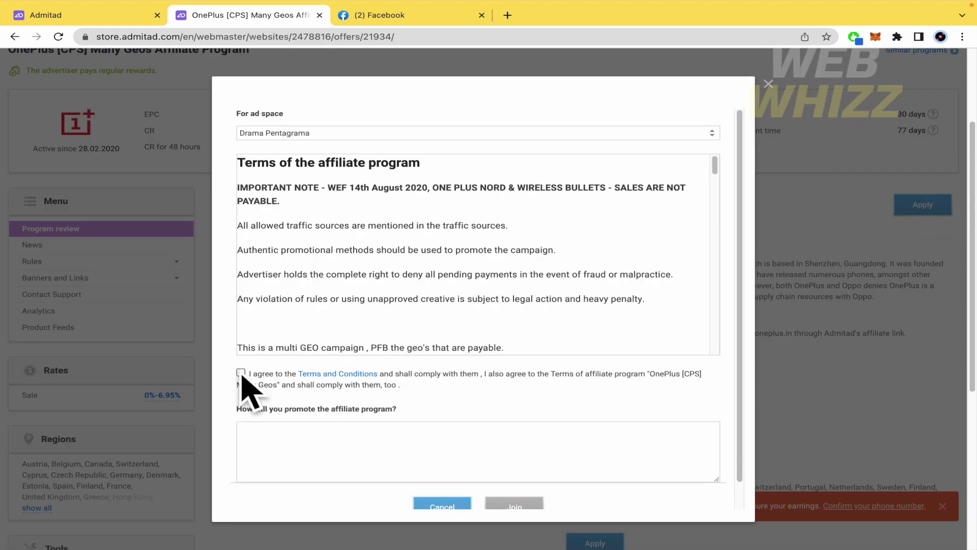
left_click(351, 427)
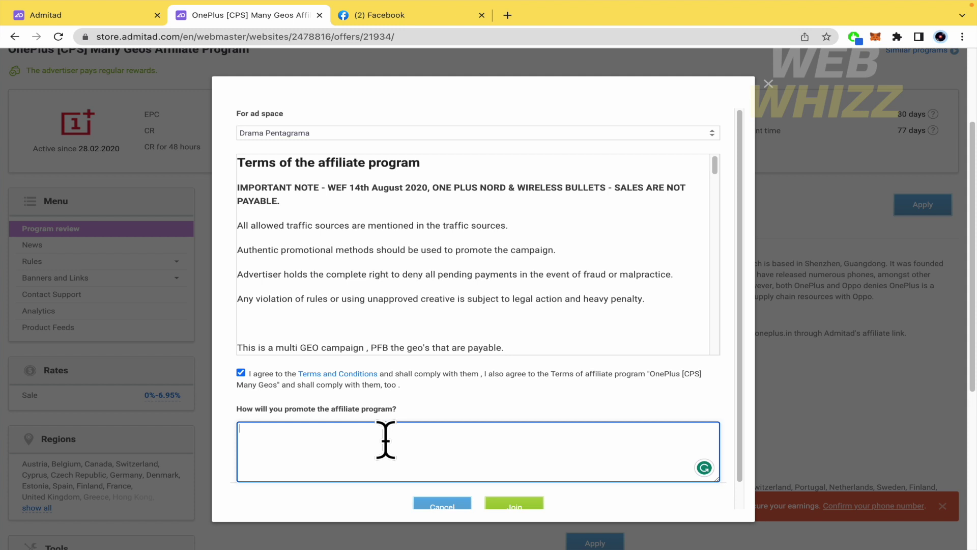
scroll(488, 475, "down", 1)
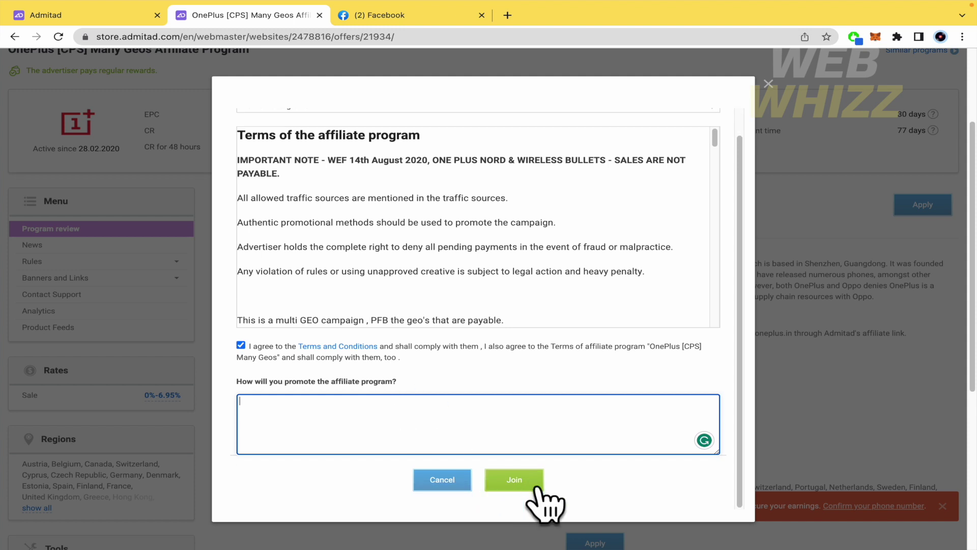
left_click(768, 84)
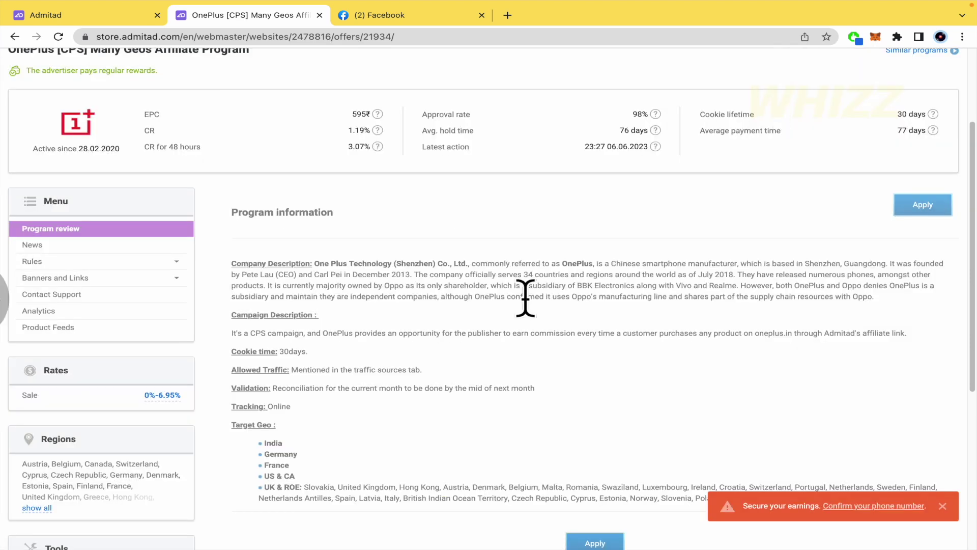
scroll(525, 298, "left", 5)
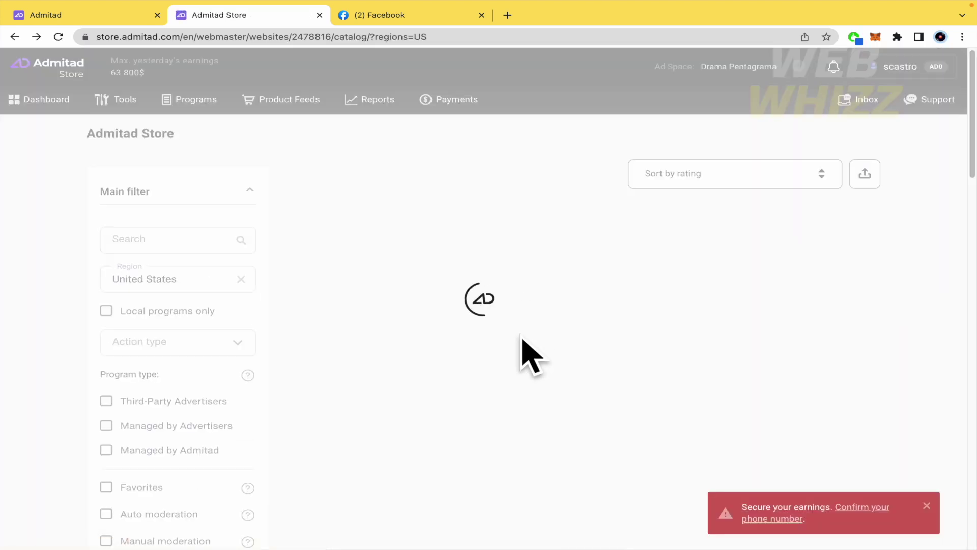
Filter the catalog to joined programs and open the Aliexpress WW program page
left_click(590, 252)
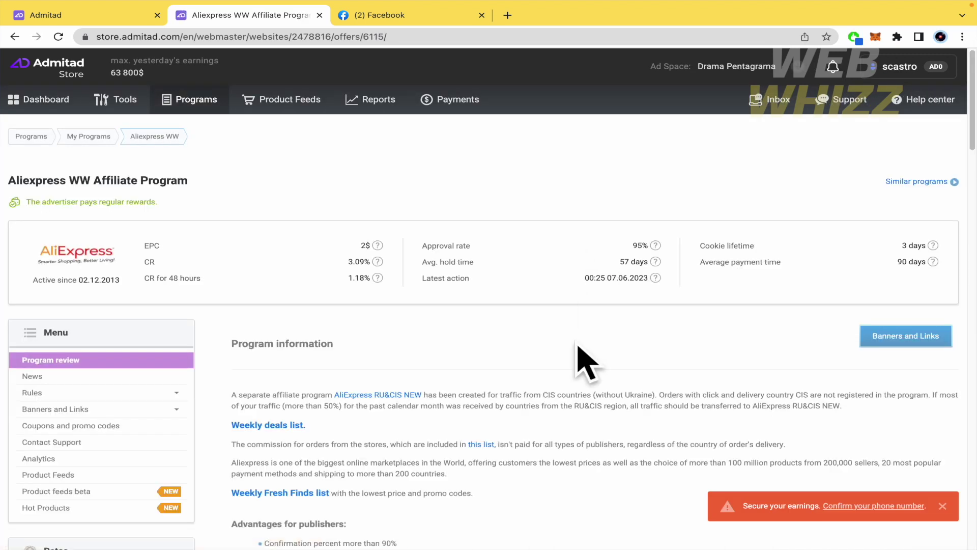
scroll(580, 360, "down", 2)
scroll(585, 362, "up", 3)
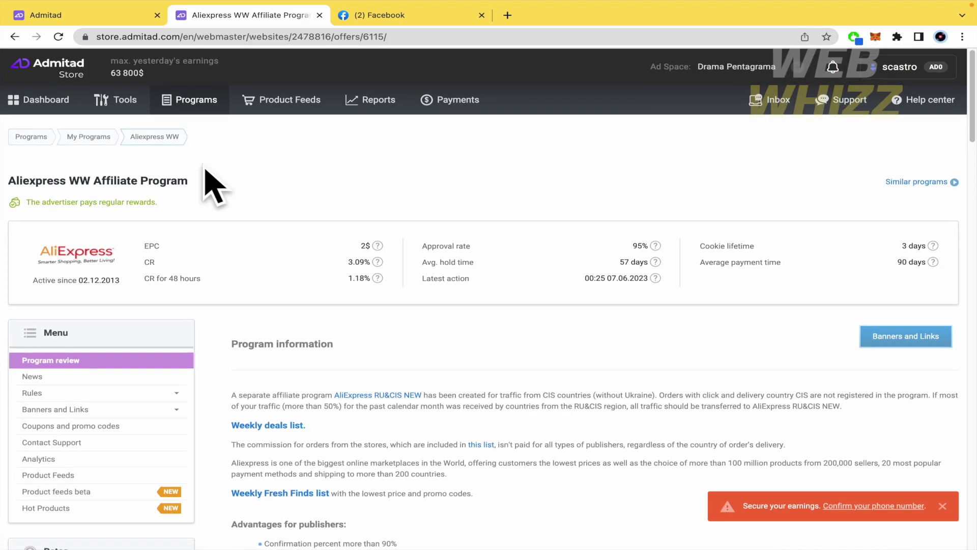
left_click(212, 131)
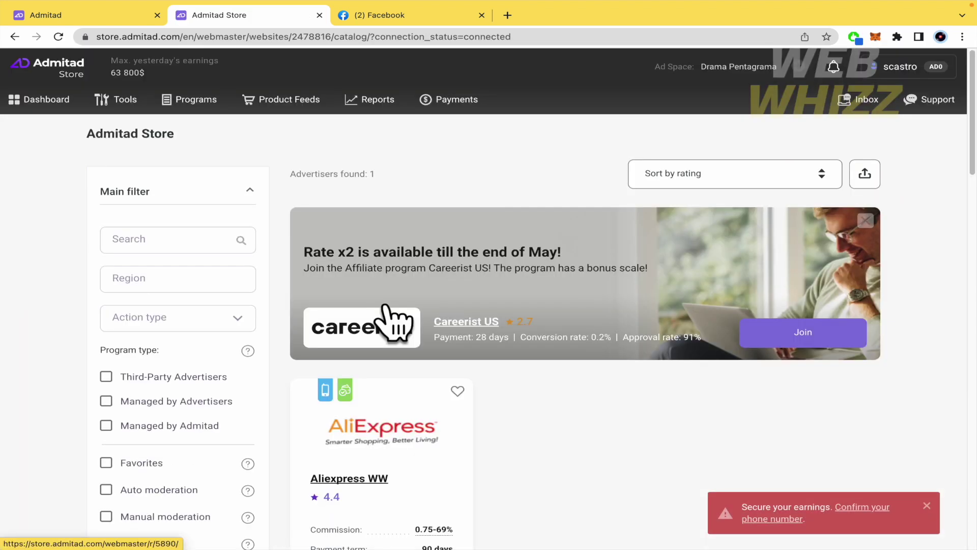
scroll(388, 323, "down", 5)
left_click(398, 209)
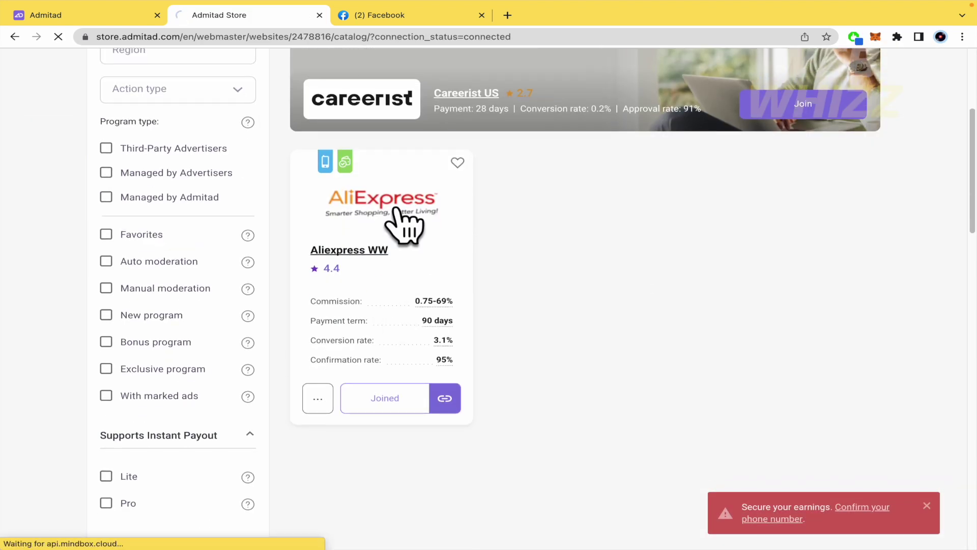
Scroll through the Aliexpress WW program page to review its commission rules
scroll(458, 338, "down", 5)
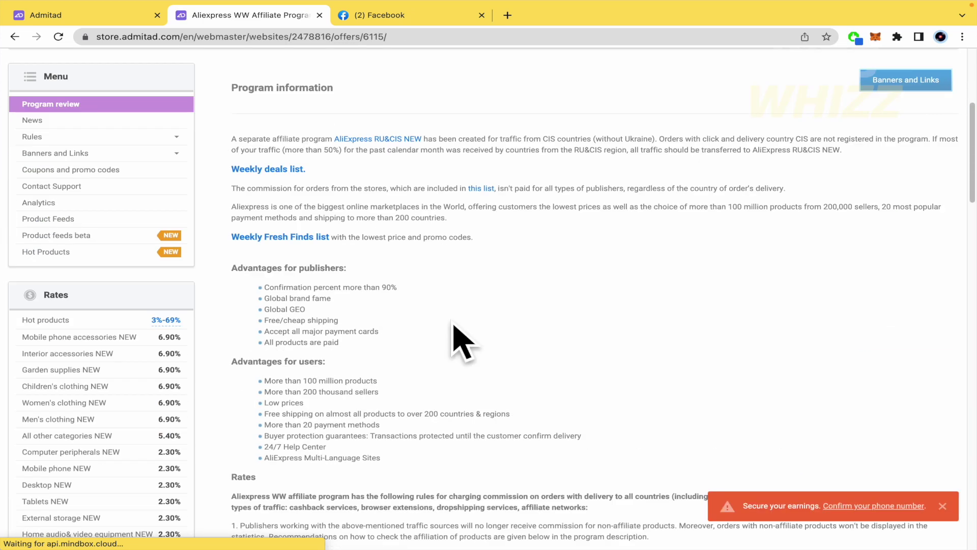
scroll(458, 338, "down", 2)
scroll(452, 323, "down", 7)
scroll(452, 326, "down", 3)
scroll(453, 338, "down", 5)
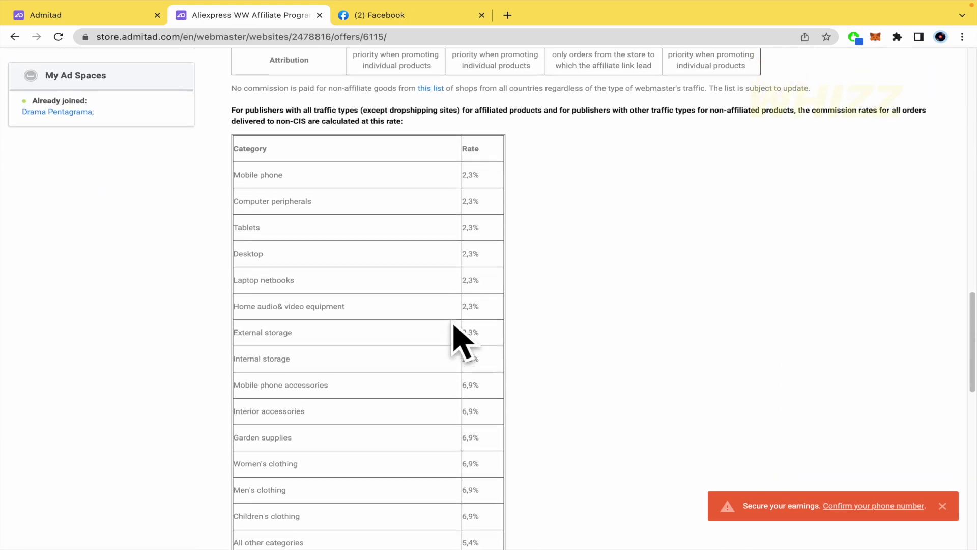
scroll(454, 338, "down", 10)
scroll(453, 325, "up", 2)
scroll(453, 326, "up", 20)
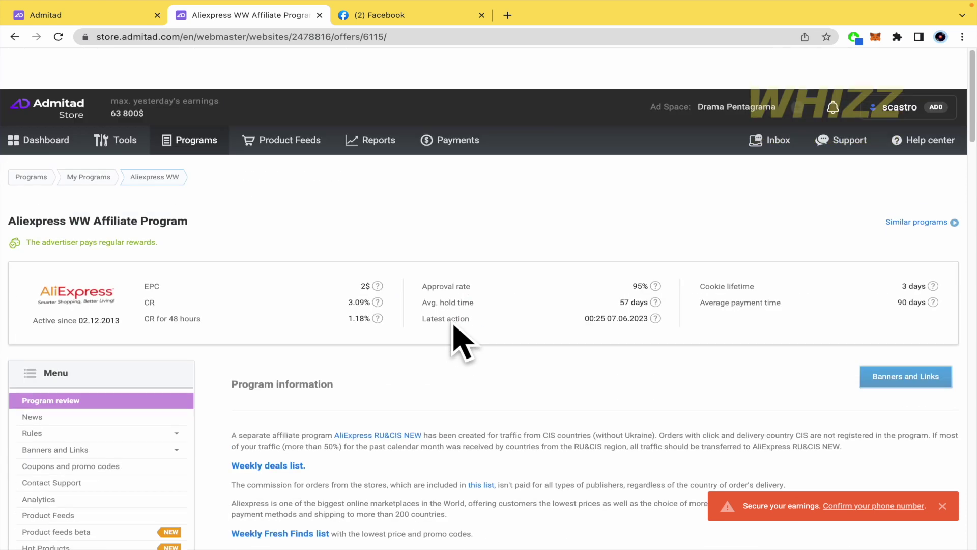
scroll(453, 326, "up", 3)
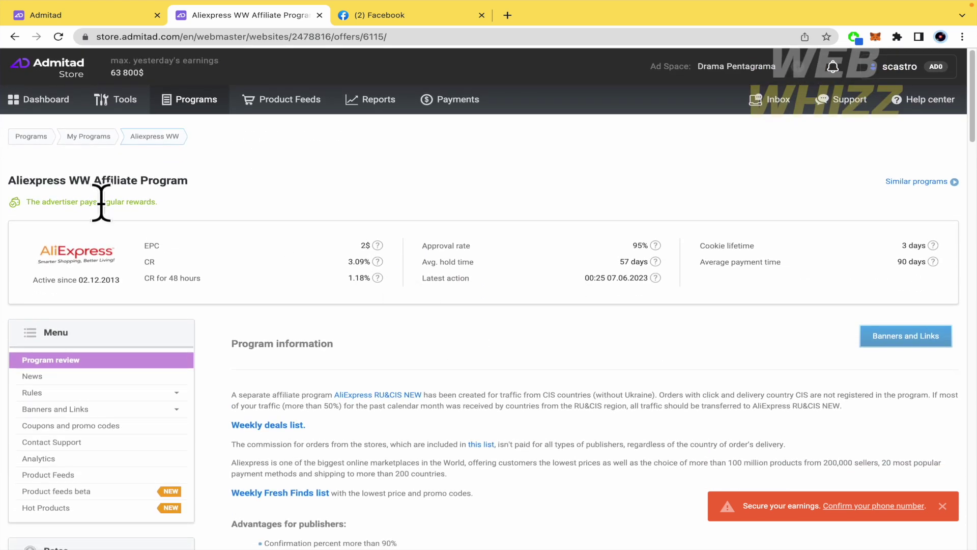
scroll(193, 367, "down", 3)
scroll(203, 323, "down", 10)
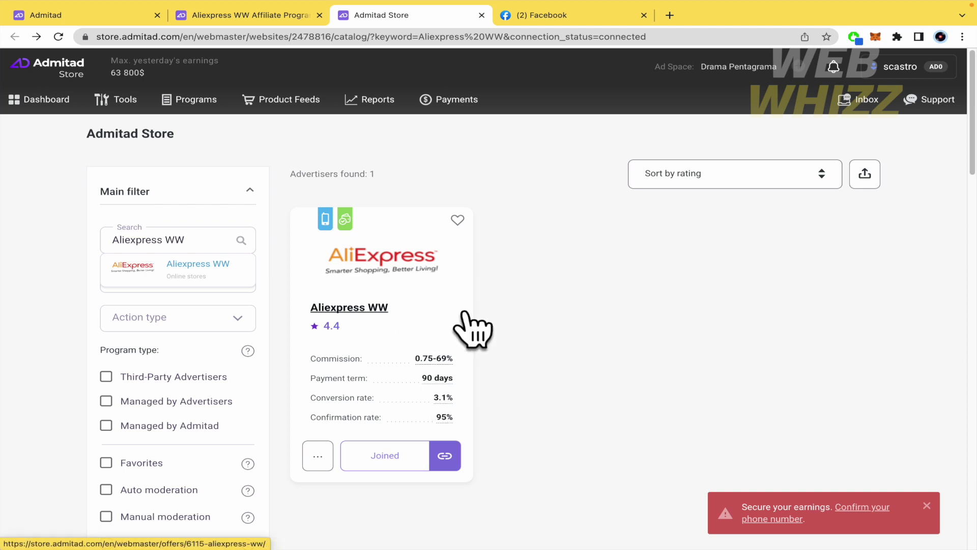
Open Aliexpress WW's Get affiliate link dialog and browse landing pages without choosing one
left_click(444, 456)
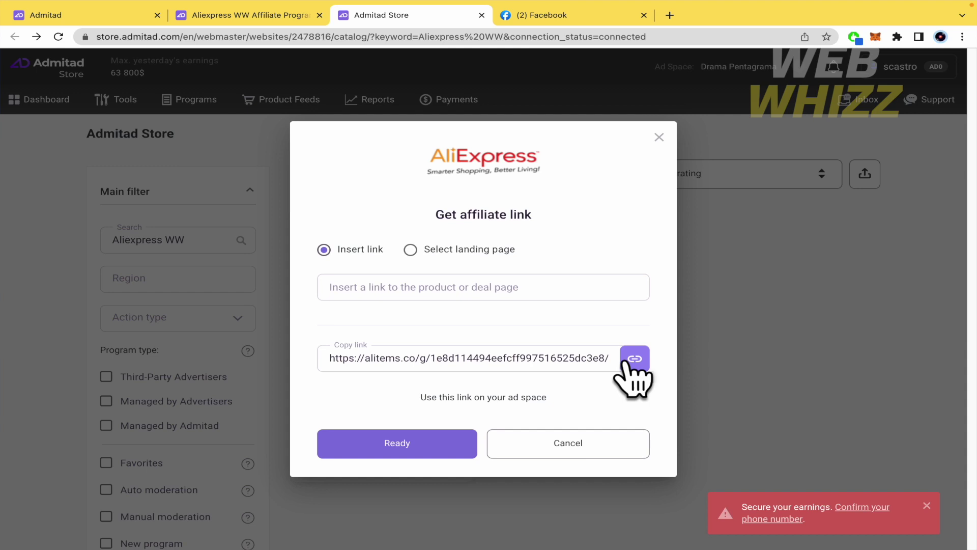
left_click(410, 250)
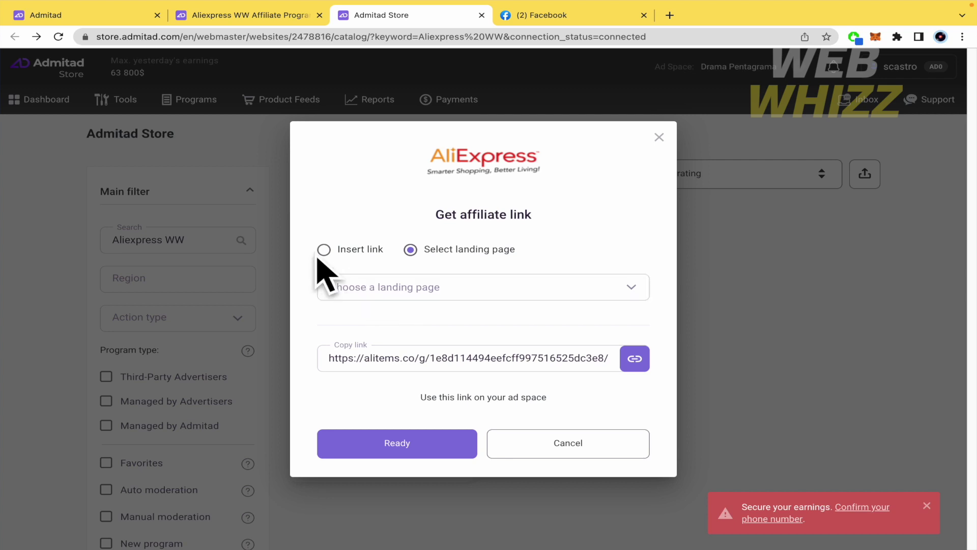
left_click(478, 288)
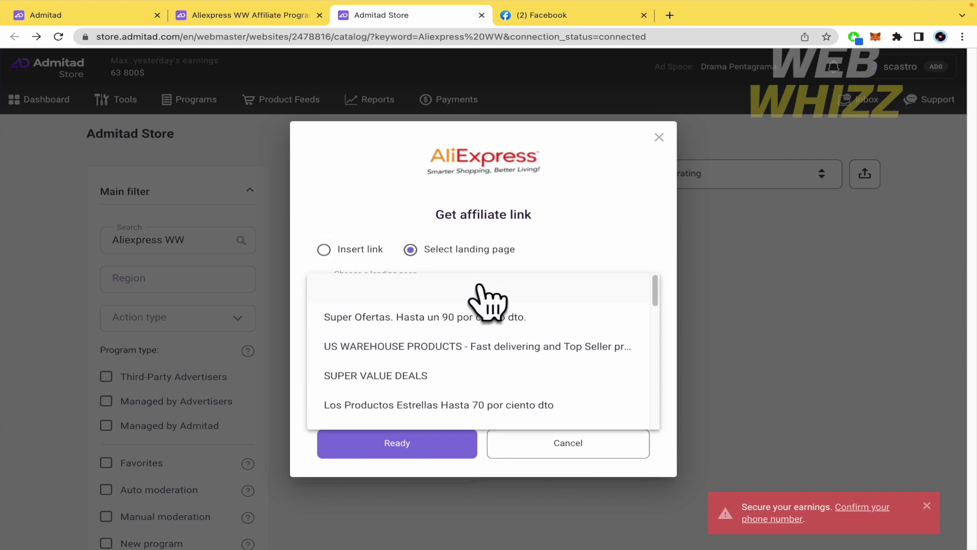
scroll(475, 333, "down", 2)
scroll(477, 302, "down", 3)
scroll(477, 356, "down", 4)
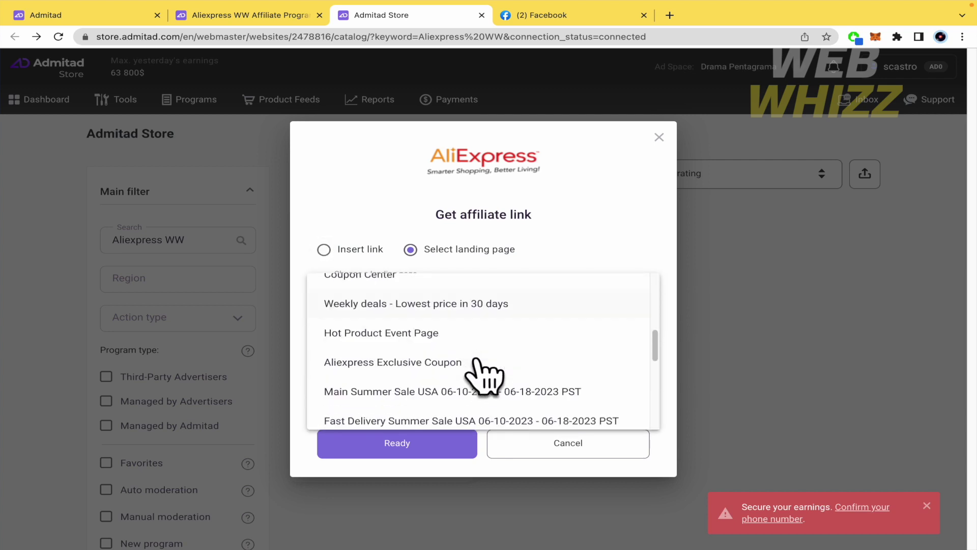
scroll(477, 359, "down", 2)
scroll(477, 358, "down", 2)
scroll(477, 360, "down", 3)
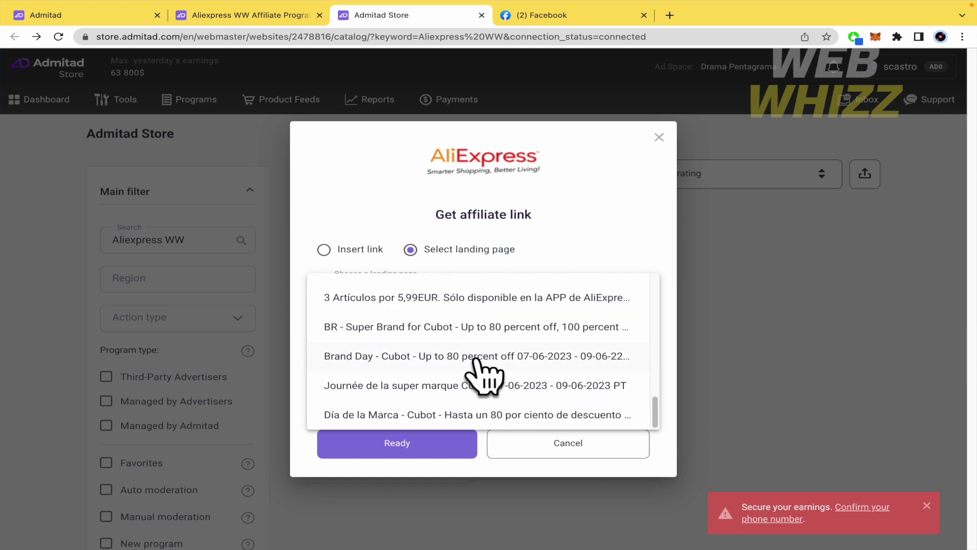
left_click(606, 249)
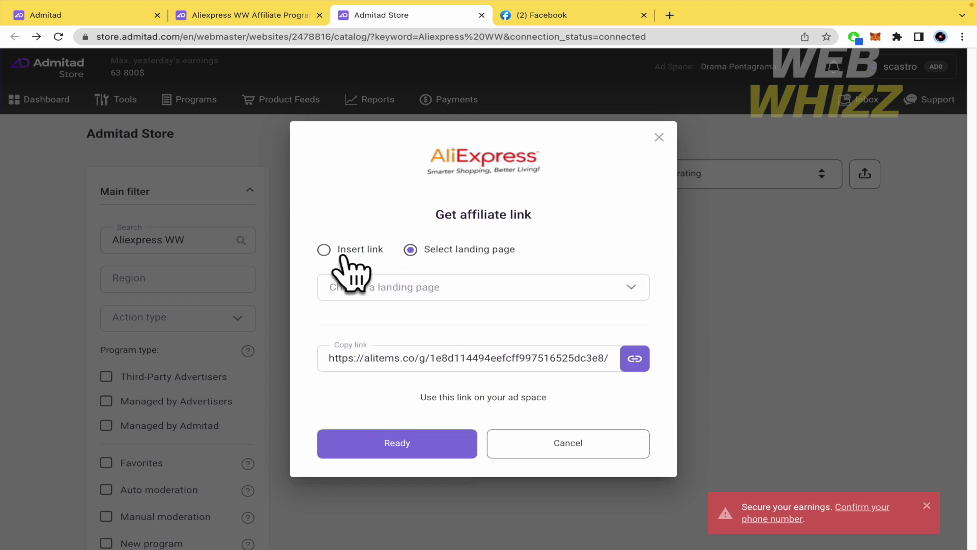
Switch the dialog to Insert link mode, leaving the product link field empty
left_click(324, 250)
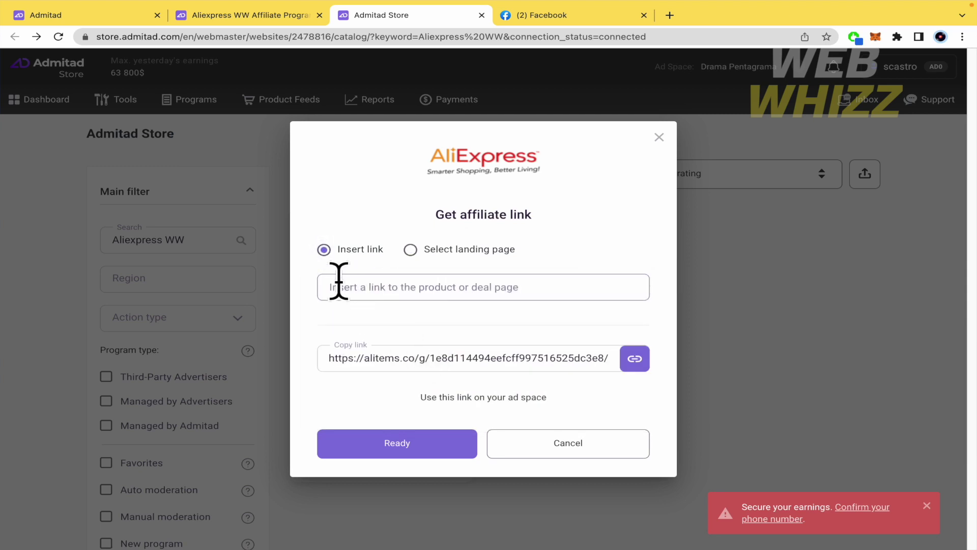
left_click(356, 285)
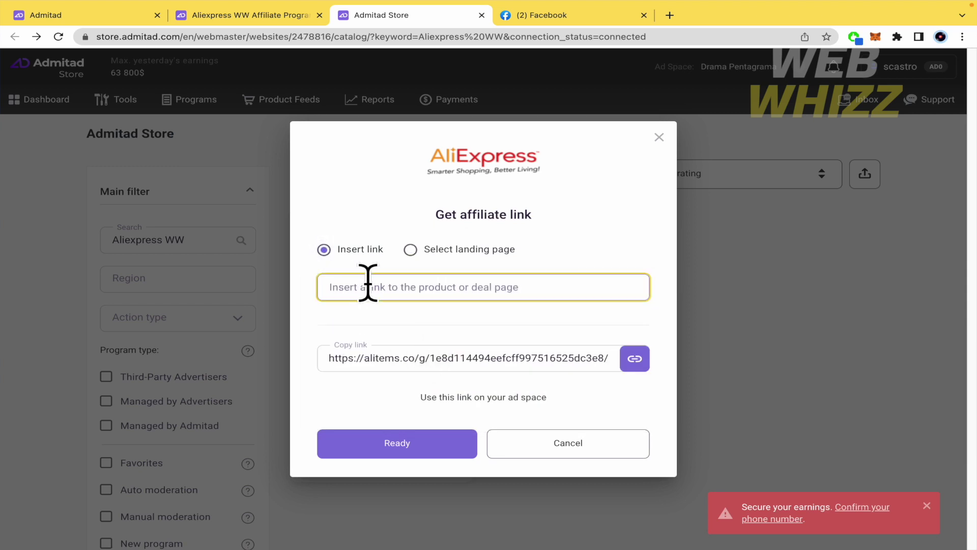
left_click(602, 239)
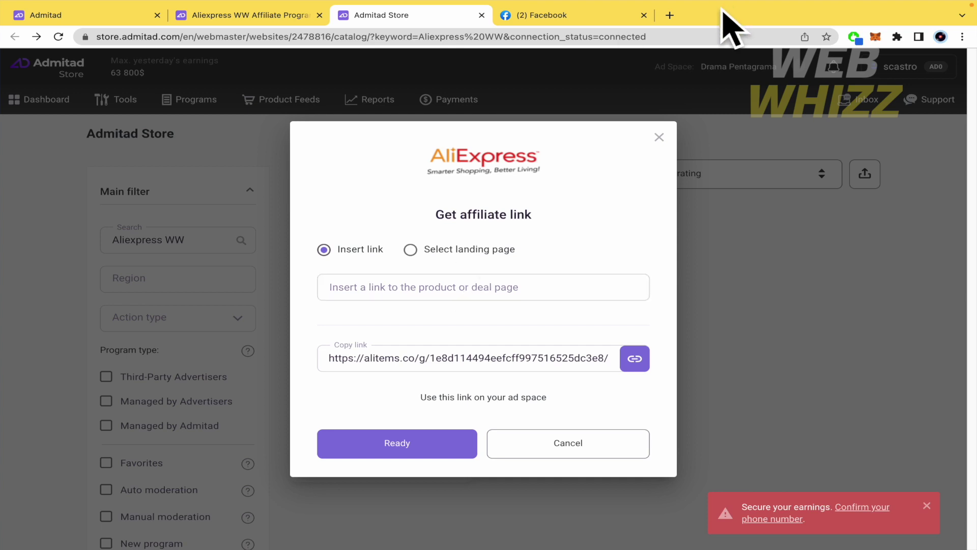
In a new tab, search 'aliexpress' and open the AliExpress site
left_click(670, 15)
type("aliexpress")
key("Return")
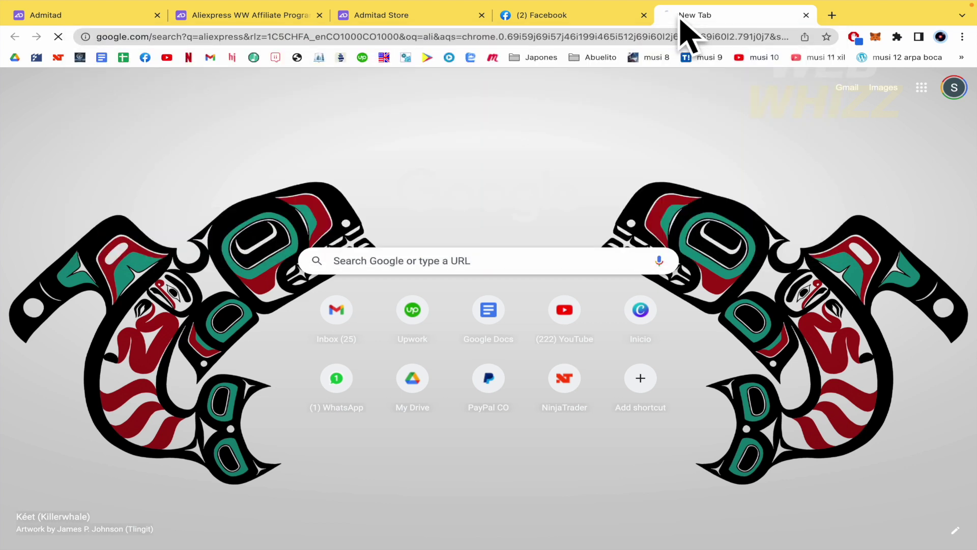
left_click(175, 411)
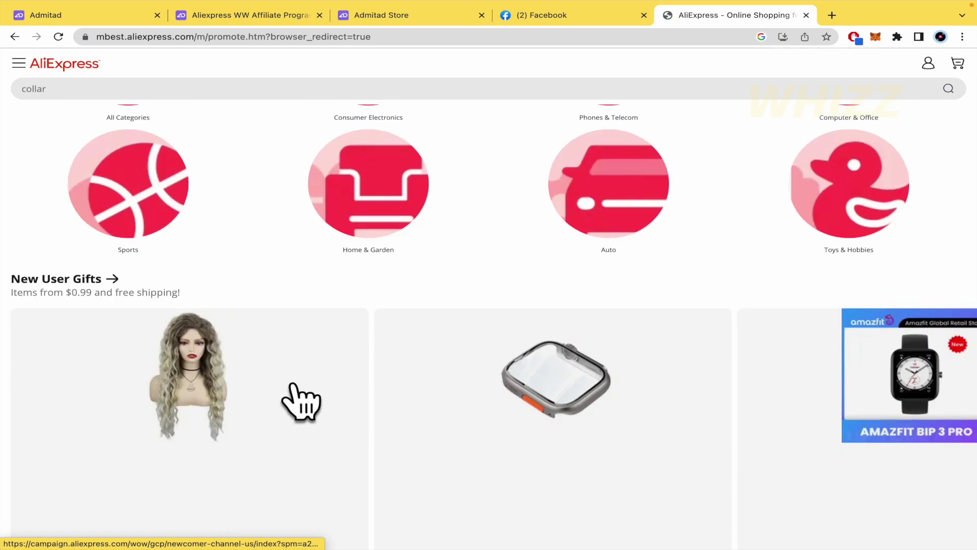
Scroll the AliExpress homepage and open the Amazfit watch new-user-gift offer
scroll(301, 399, "down", 2)
scroll(866, 203, "down", 2)
left_click(908, 171)
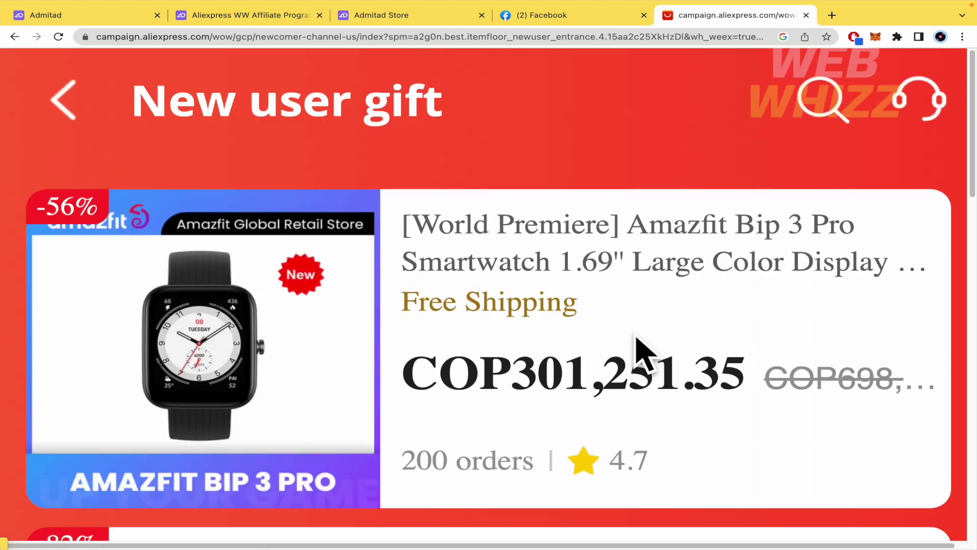
scroll(637, 346, "down", 5)
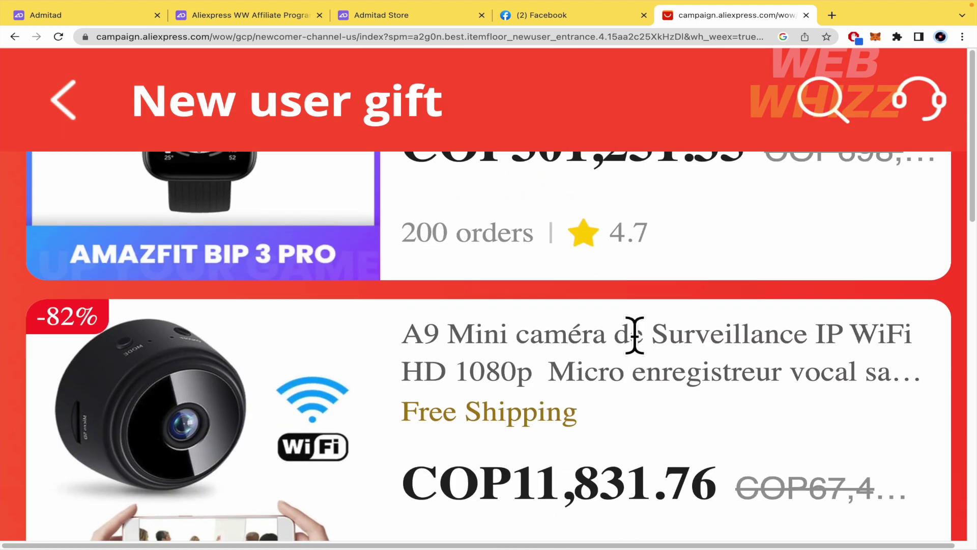
scroll(632, 334, "left", 5)
scroll(478, 461, "down", 5)
scroll(477, 460, "down", 4)
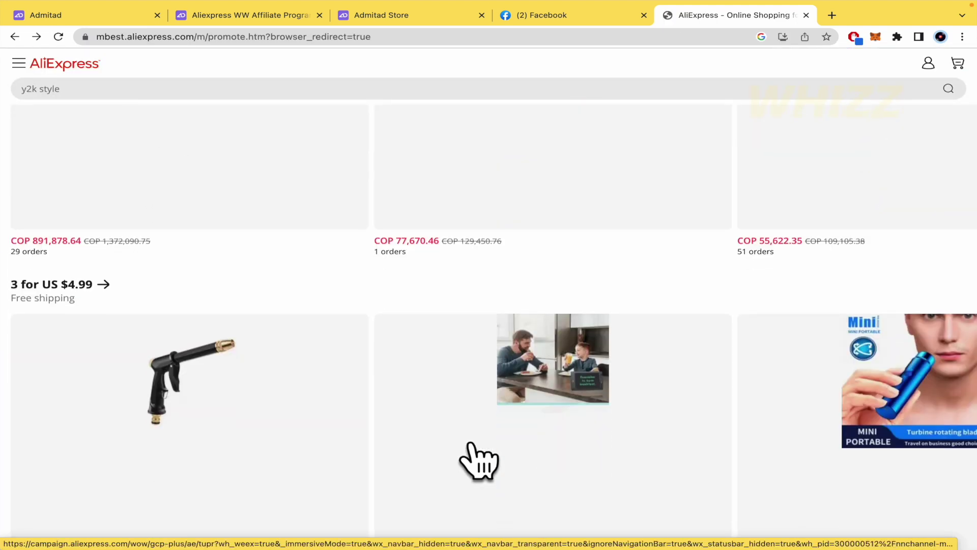
scroll(477, 460, "down", 3)
scroll(519, 259, "up", 5)
scroll(550, 254, "up", 5)
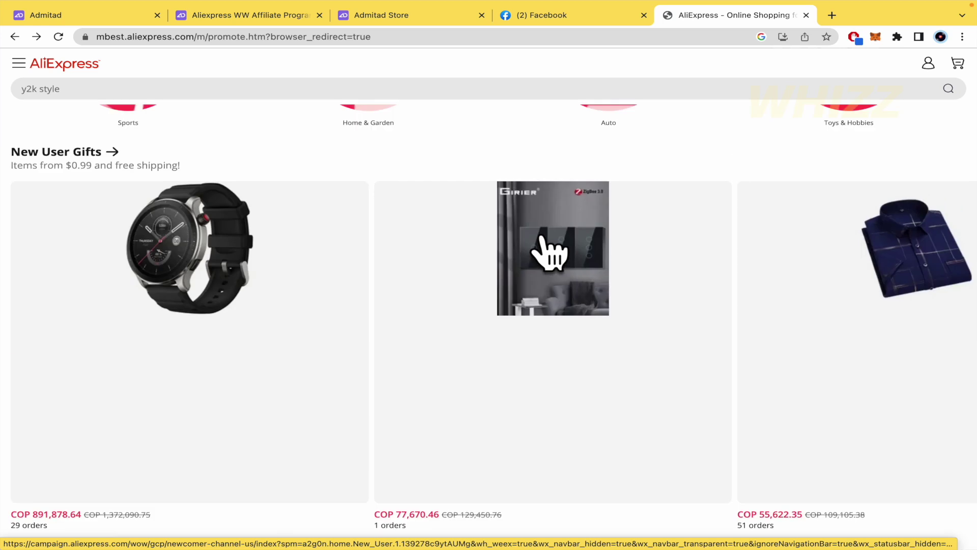
Open the smartwatch New User Gifts offer and scroll through it
left_click(152, 278)
scroll(153, 278, "left", 5)
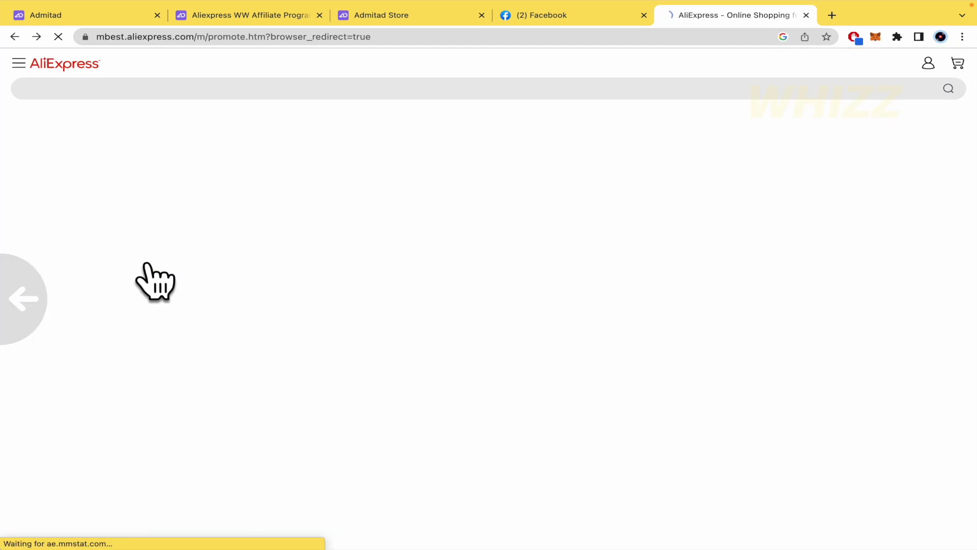
scroll(294, 358, "down", 10)
scroll(294, 361, "down", 6)
scroll(294, 360, "up", 3)
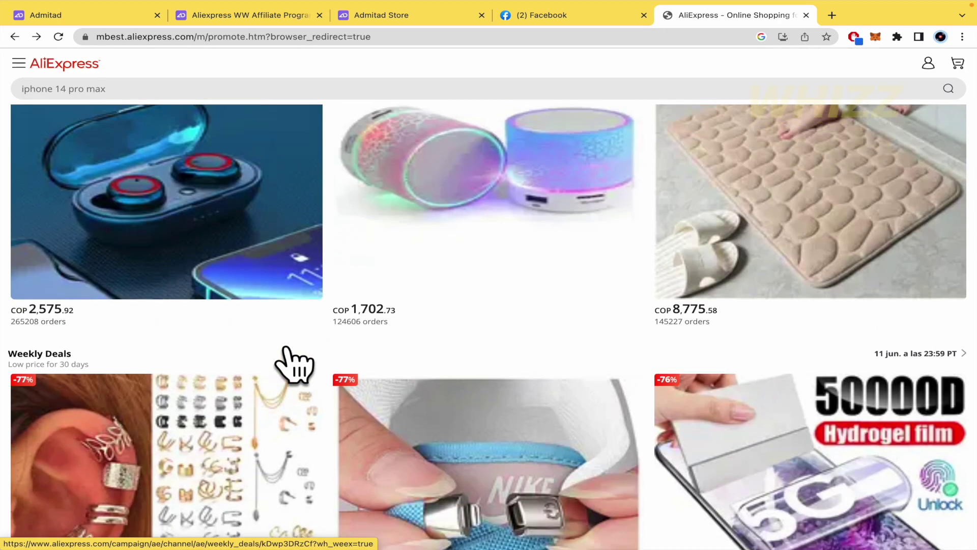
scroll(255, 306, "up", 1)
Open the earbuds SuperDeals offer and then the Y50 Bluetooth earphones product page
left_click(207, 255)
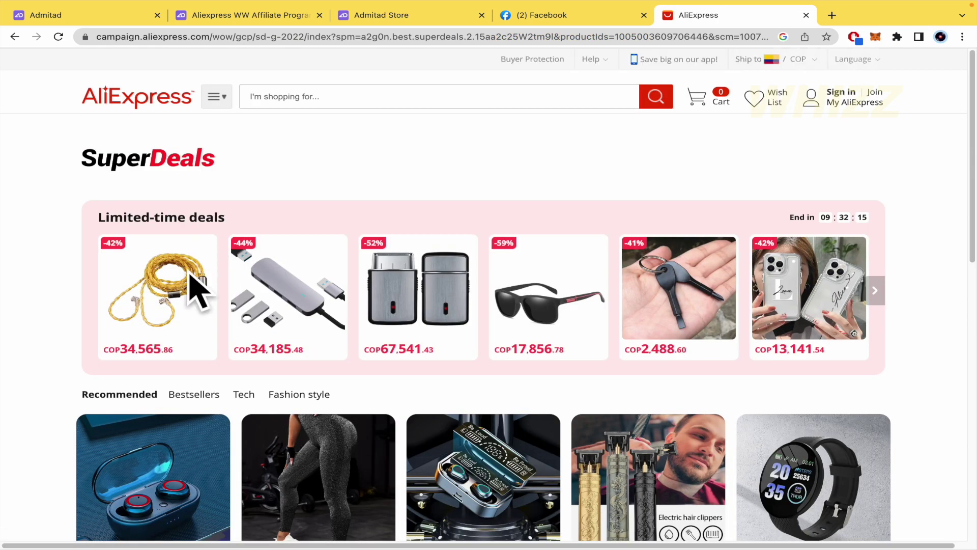
scroll(76, 381, "down", 4)
scroll(76, 382, "down", 3)
scroll(77, 381, "up", 1)
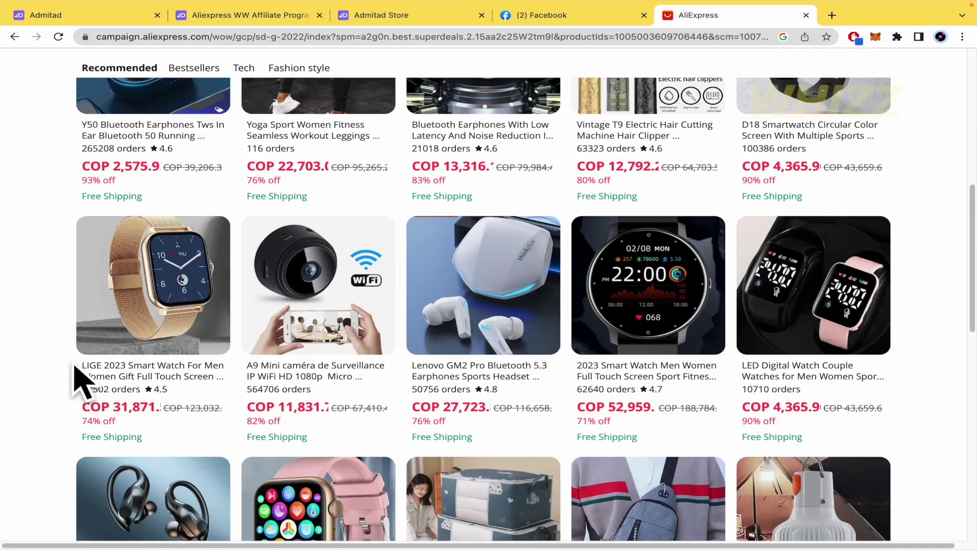
scroll(76, 382, "up", 3)
left_click(149, 212)
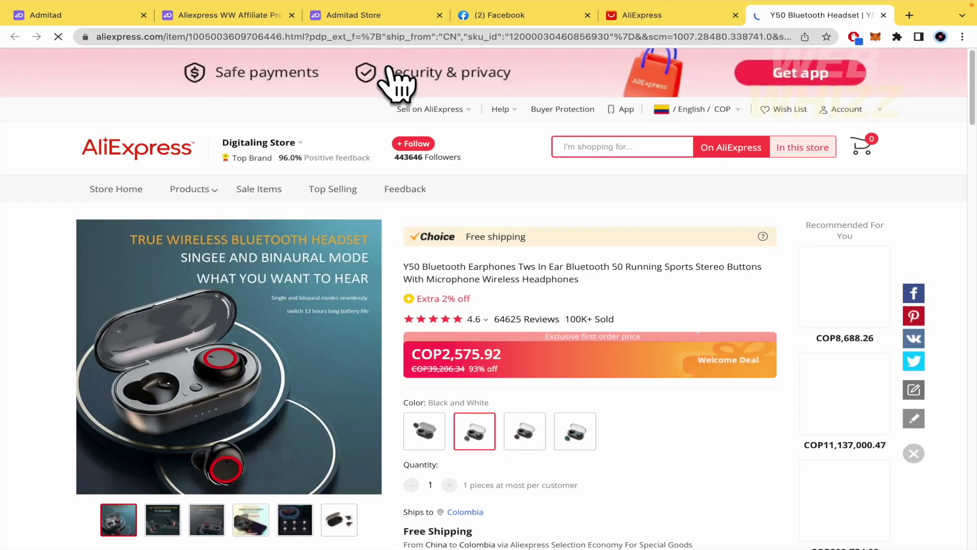
Paste the Y50 product URL into Insert link, copy the affiliate link, and close the dialog
left_click(417, 39)
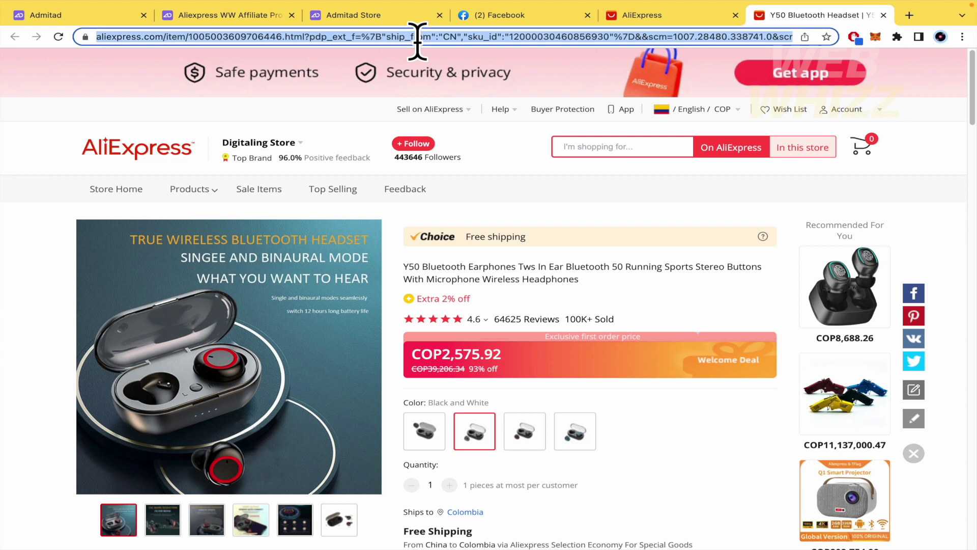
left_click(407, 16)
left_click(430, 280)
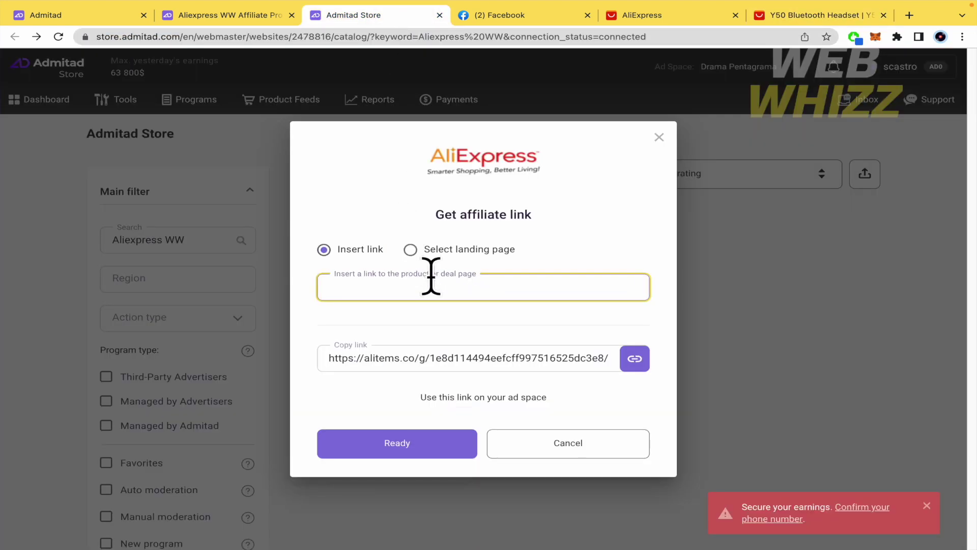
key("ctrl+v")
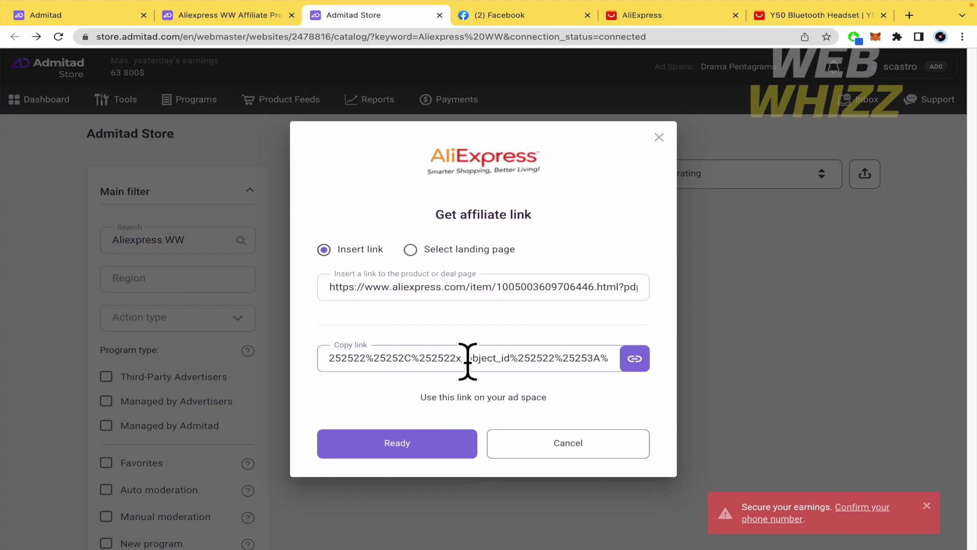
left_click(630, 357)
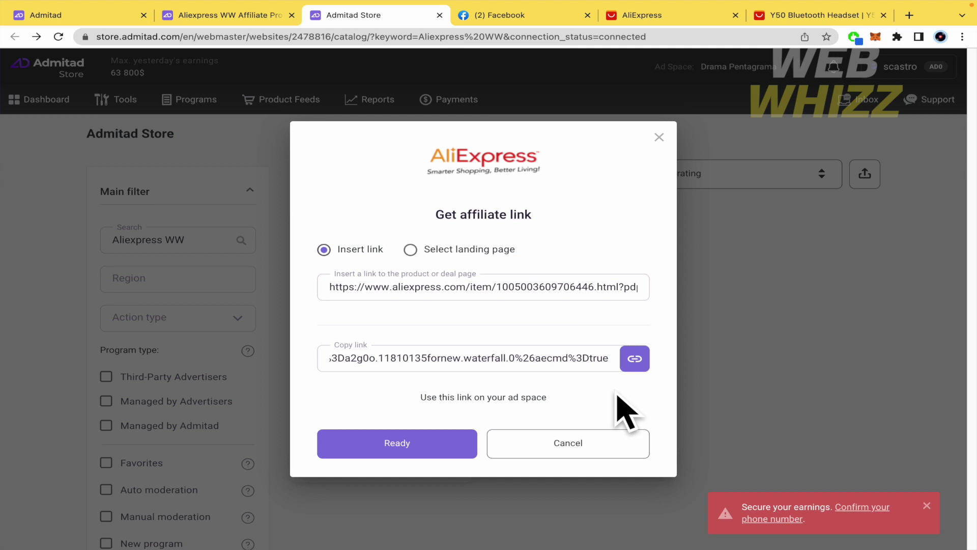
left_click(660, 137)
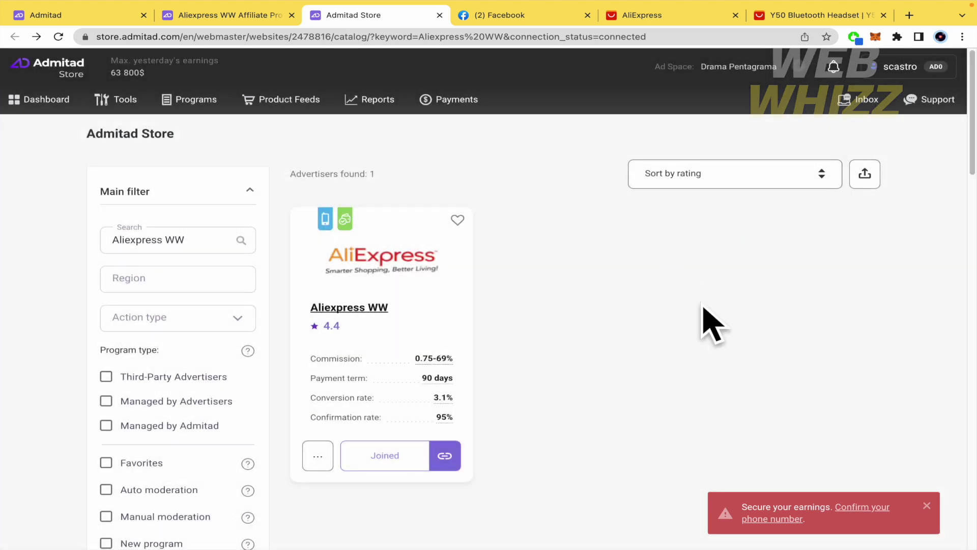
left_click(514, 18)
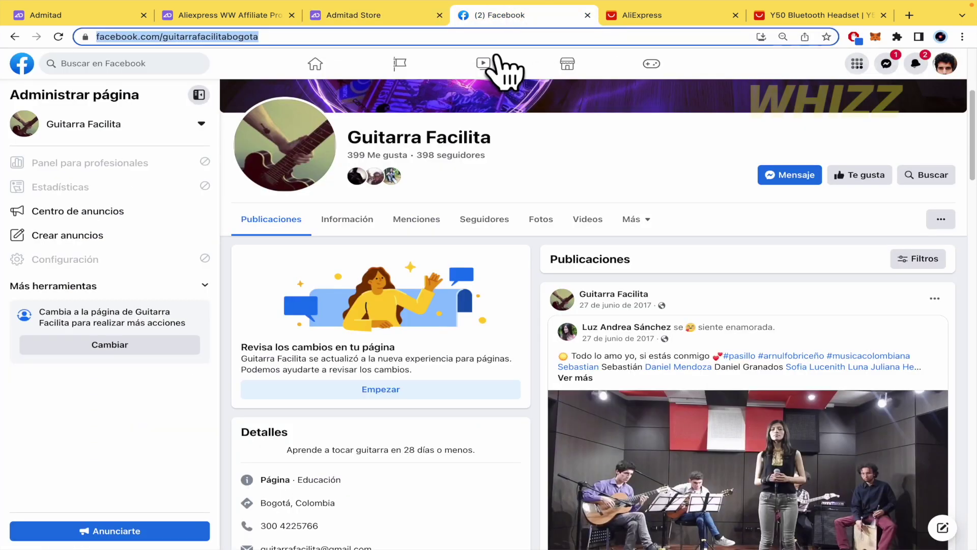
scroll(527, 305, "up", 2)
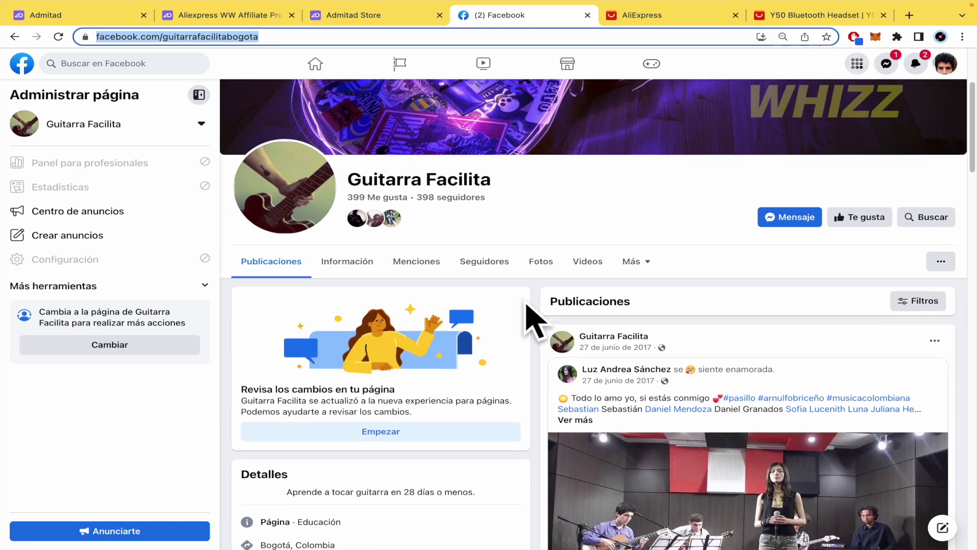
left_click(398, 15)
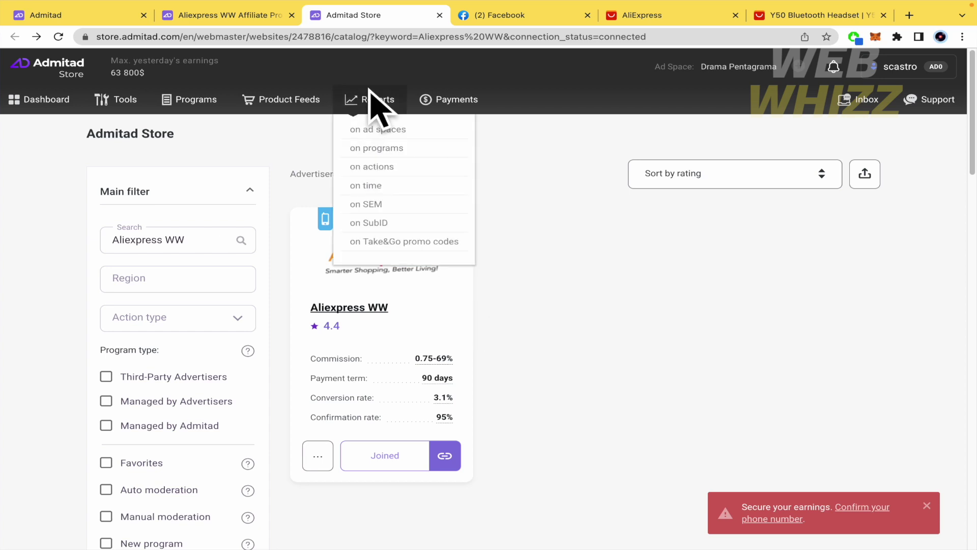
mouse_move(372, 100)
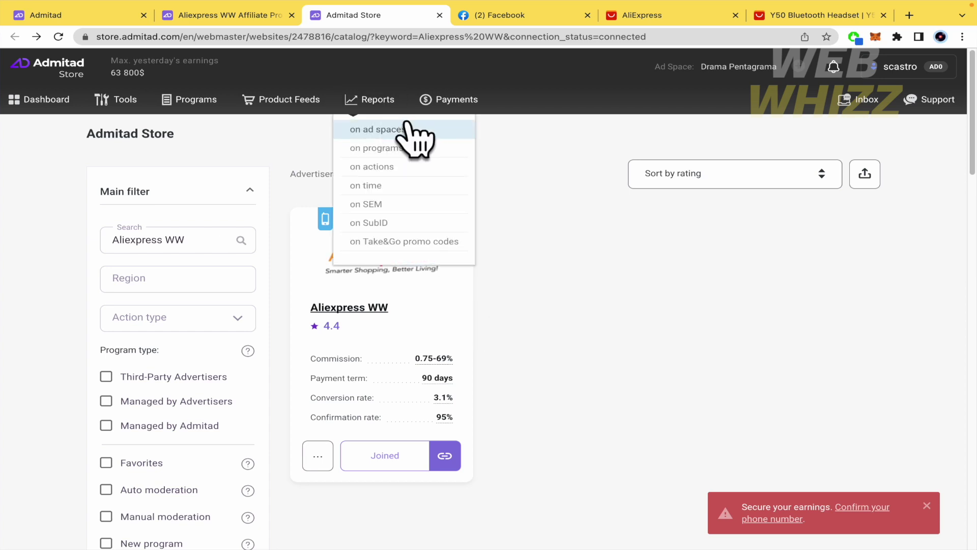
Choose the 'on ad spaces' statistics report from the Reports menu
left_click(407, 128)
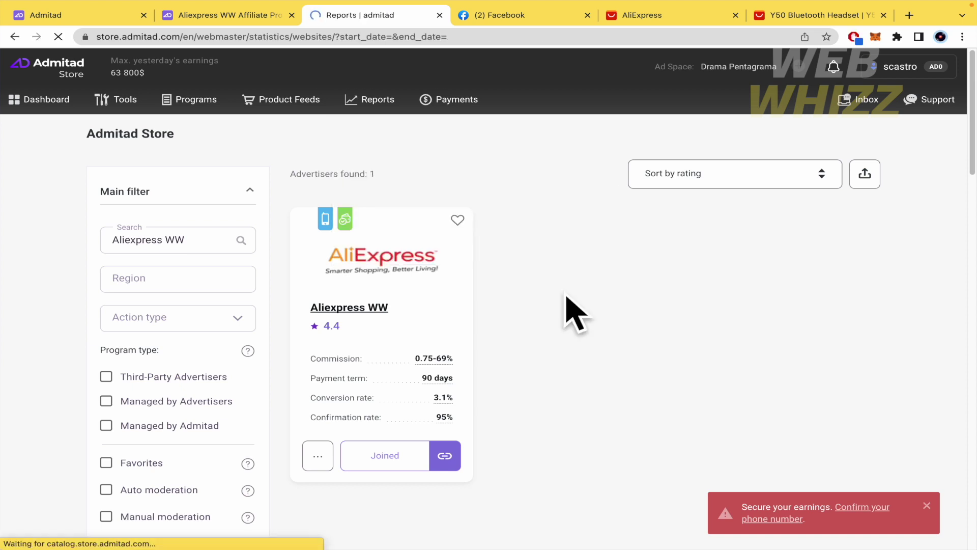